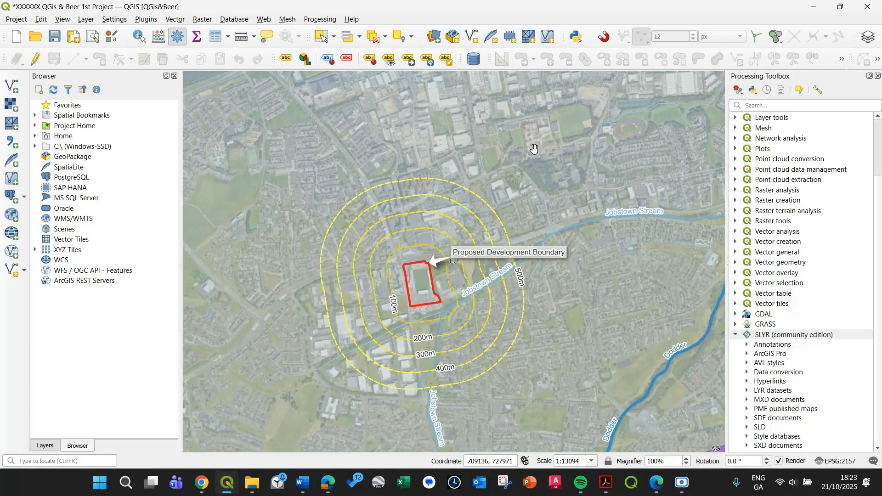
# - Switch to the data.gov.ie page in the browser and search its datasets for "noise"
pyautogui.moveTo(538, 142); pyautogui.dragTo(537, 131)
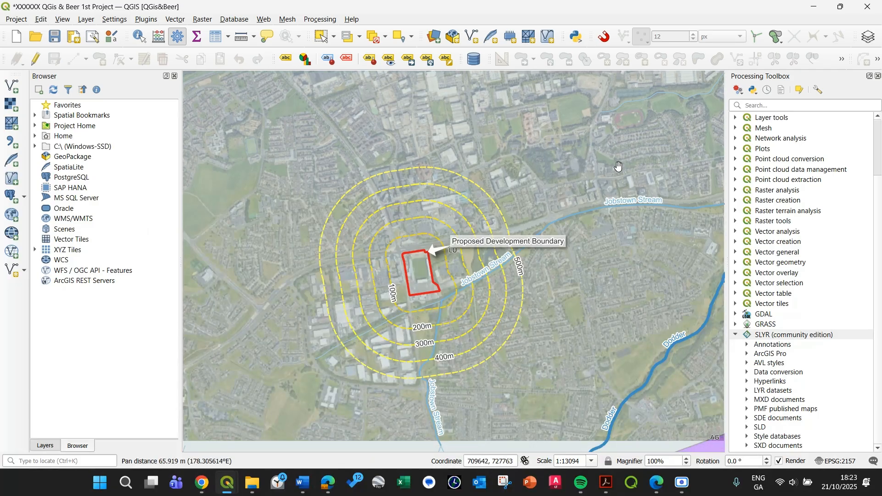
pyautogui.click(327, 482)
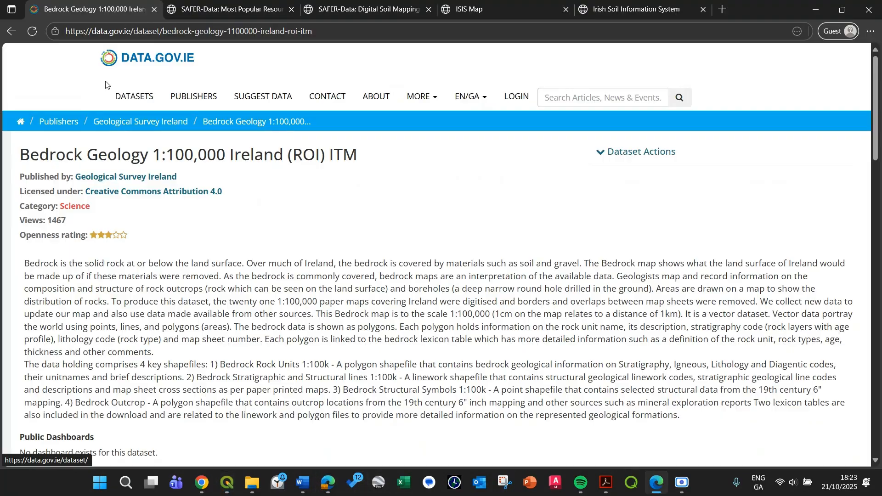
pyautogui.click(134, 95)
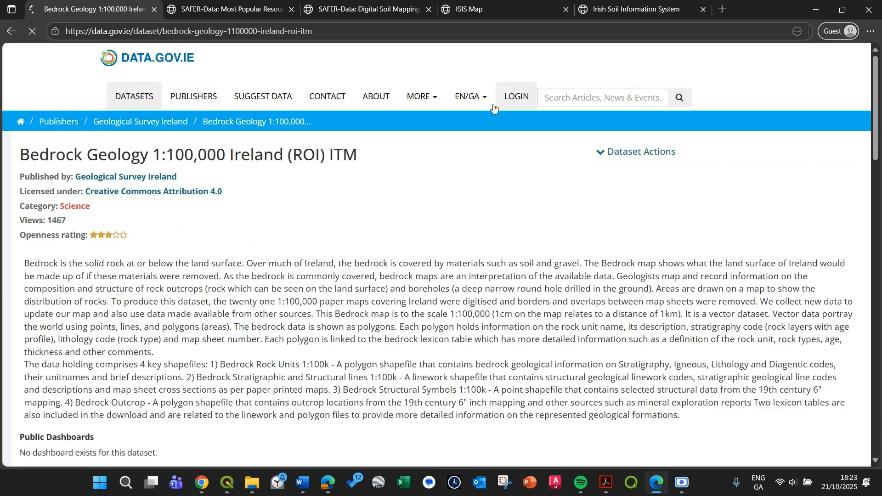
pyautogui.click(335, 175)
pyautogui.write('noise')
pyautogui.press('Return')
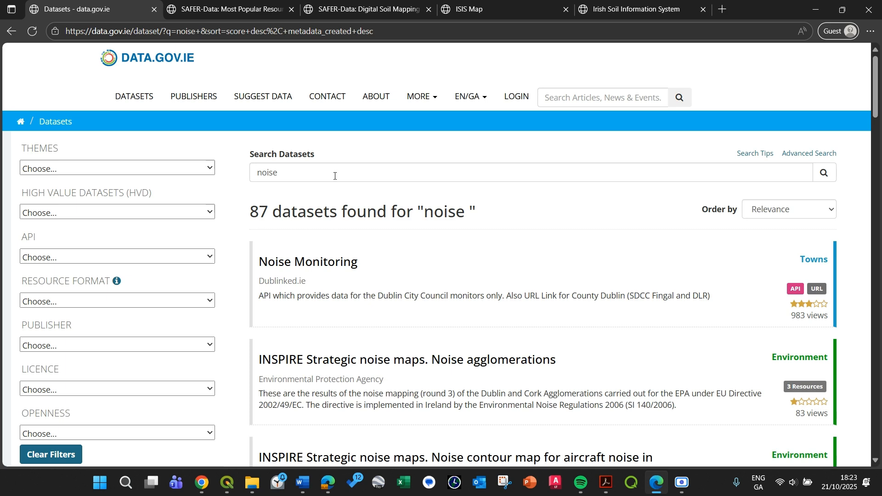
# - Open the "INSPIRE Strategic noise maps. Noise agglomerations" dataset and review its data resources
pyautogui.scroll(-5, 299, 278)
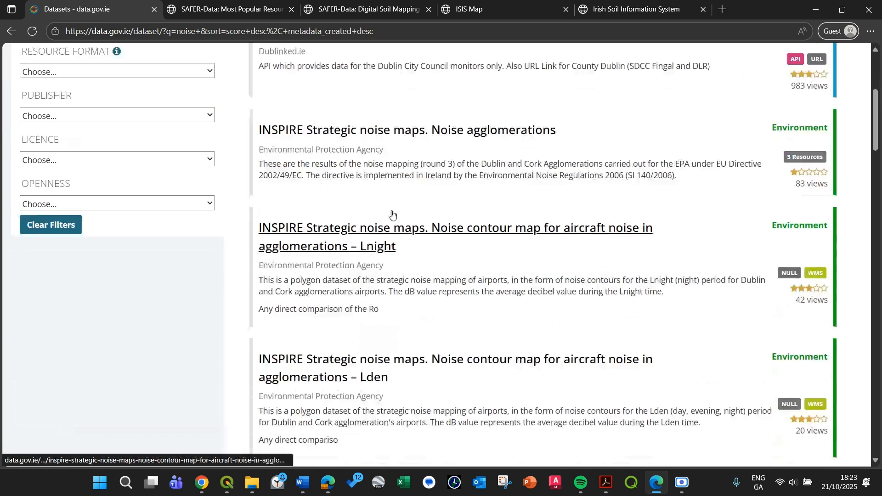
pyautogui.click(457, 134)
pyautogui.scroll(-5, 262, 255)
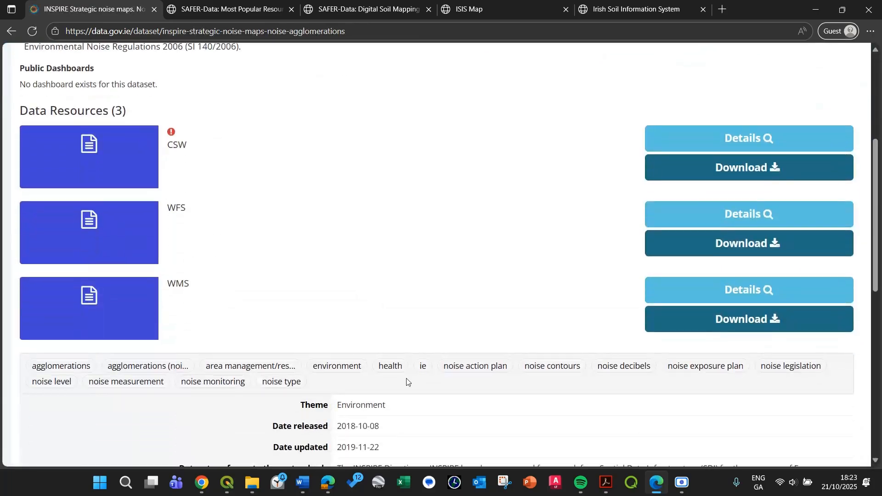
pyautogui.scroll(5, 255, 301)
pyautogui.scroll(-3, 108, 327)
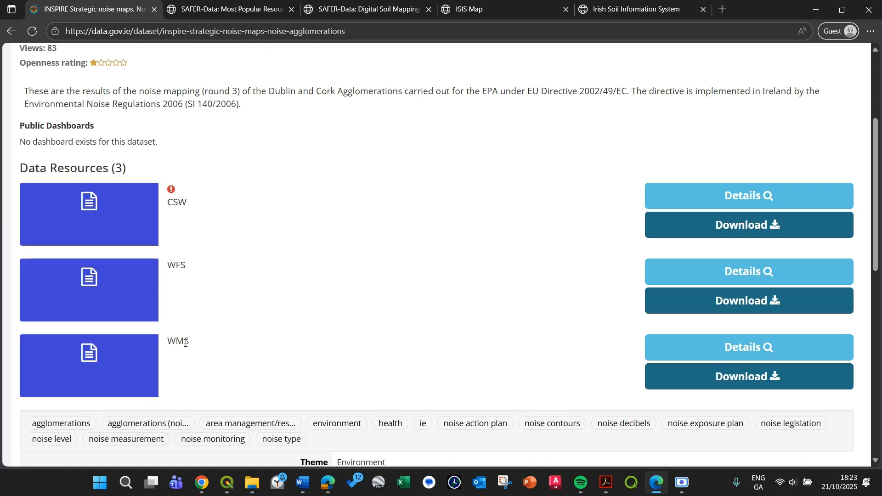
pyautogui.scroll(-3, 187, 343)
pyautogui.scroll(1, 165, 202)
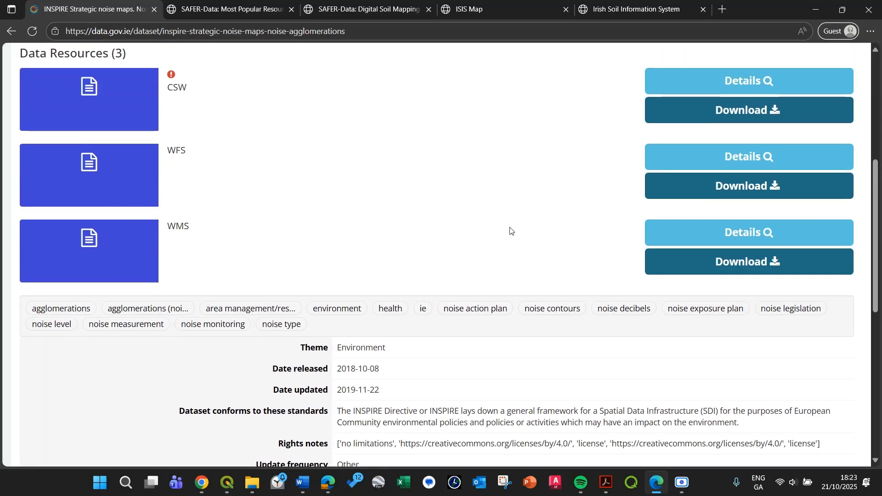
# - Open the details of the dataset's WMS resource and copy its service URL
pyautogui.click(707, 237)
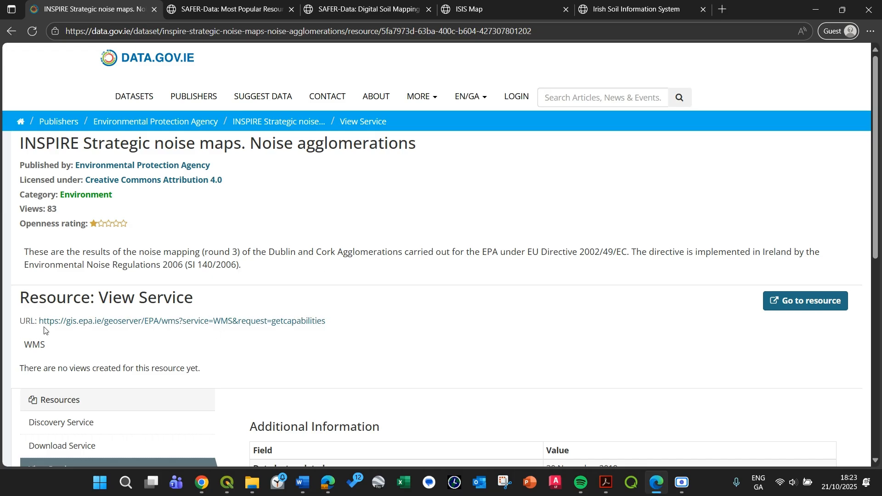
pyautogui.rightClick(326, 325)
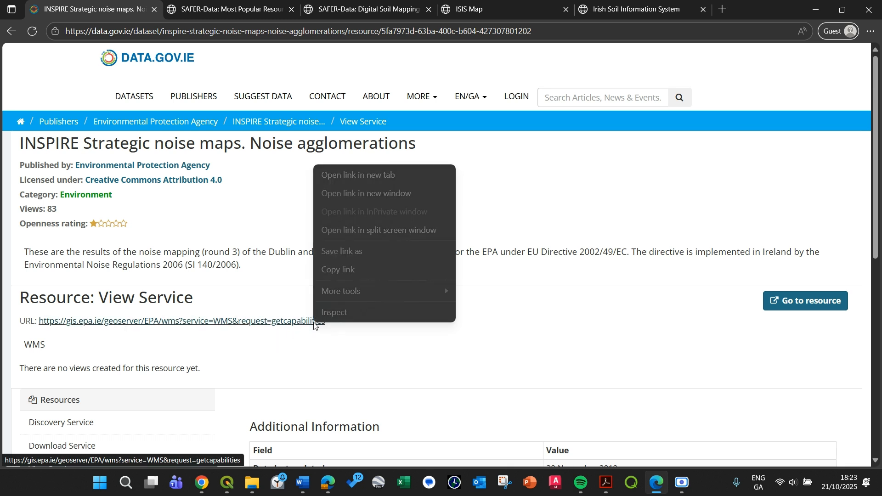
pyautogui.click(348, 274)
pyautogui.moveTo(329, 331); pyautogui.dragTo(39, 322)
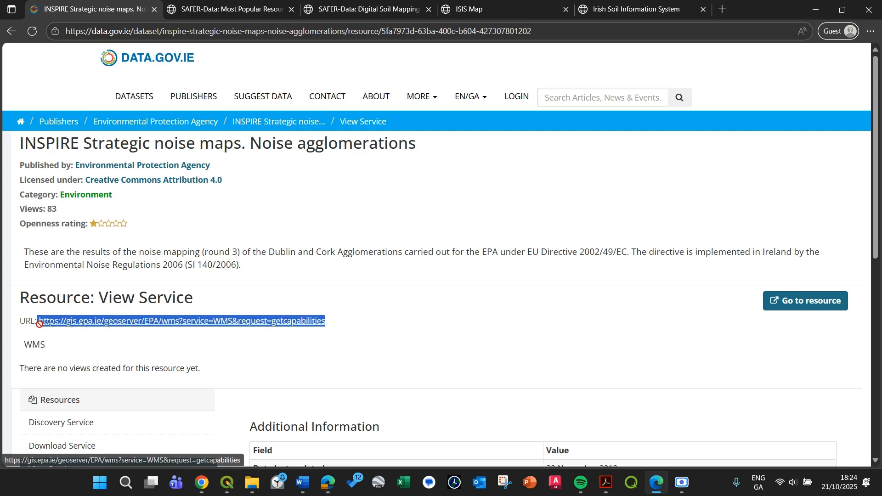
pyautogui.click(373, 236)
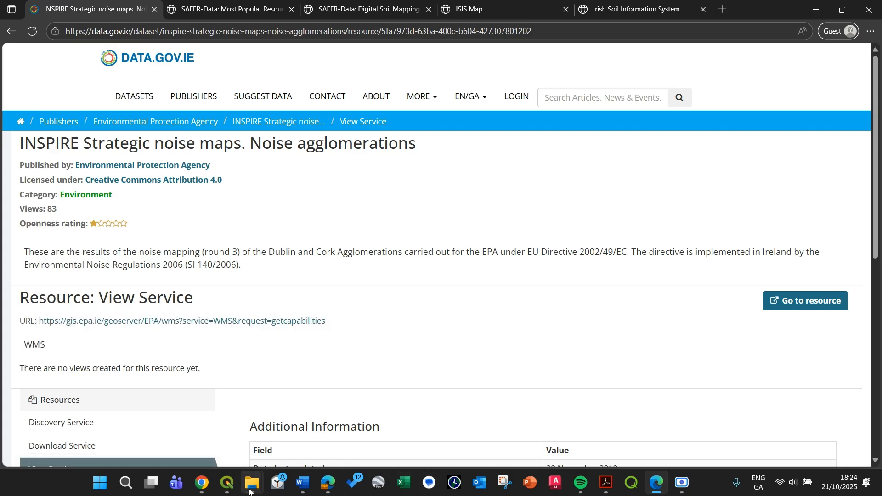
# - Switch to the QGis & Beer 1st Project in QGIS, check its layers and return to the data source browser
pyautogui.moveTo(227, 482)
pyautogui.click(330, 430)
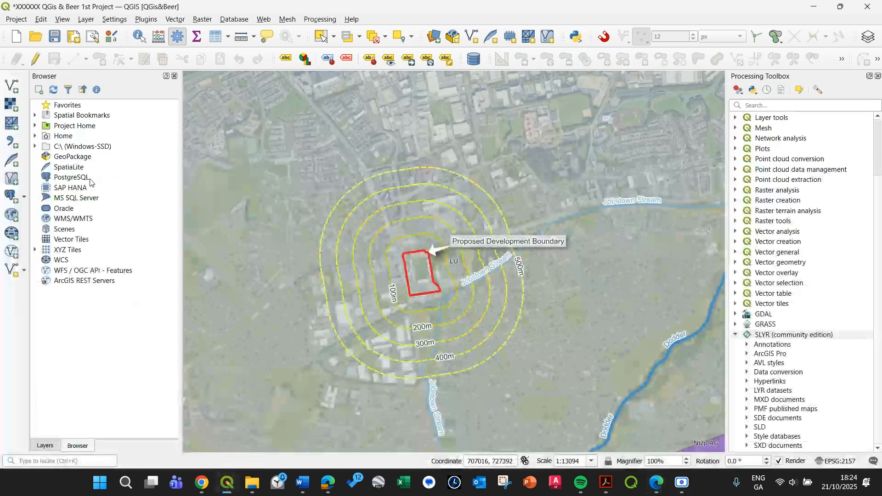
pyautogui.click(48, 449)
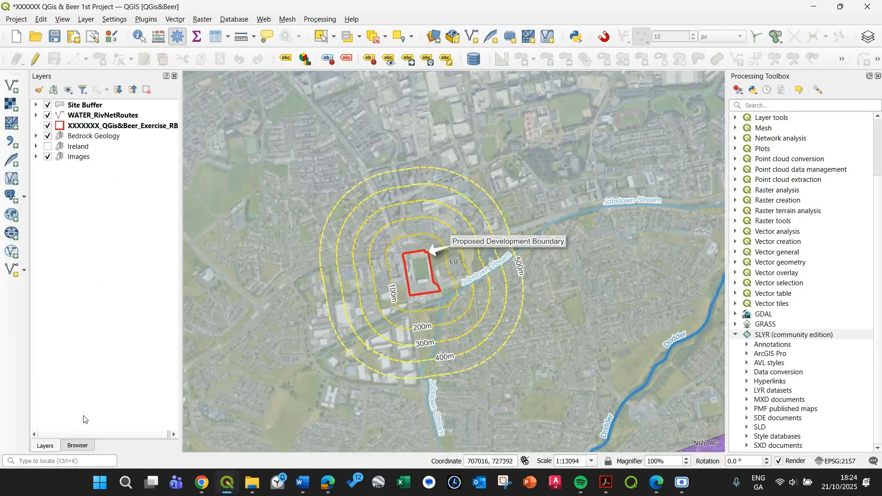
pyautogui.click(77, 447)
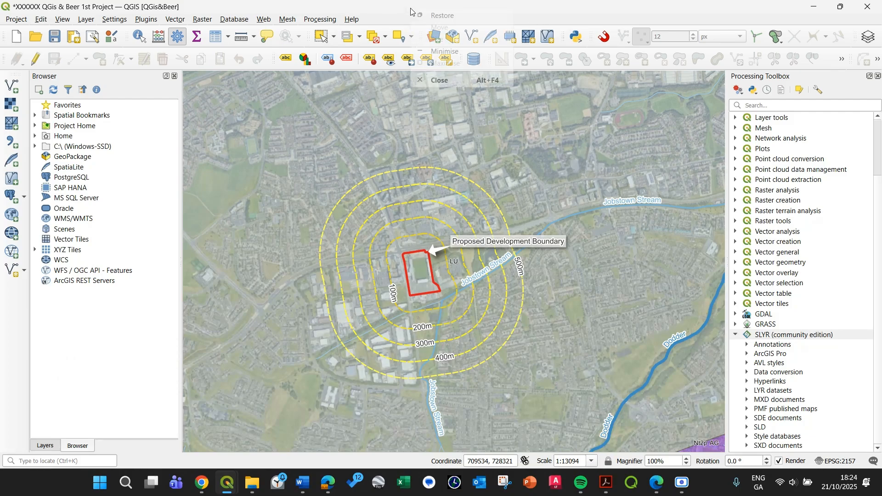
pyautogui.rightClick(378, 27)
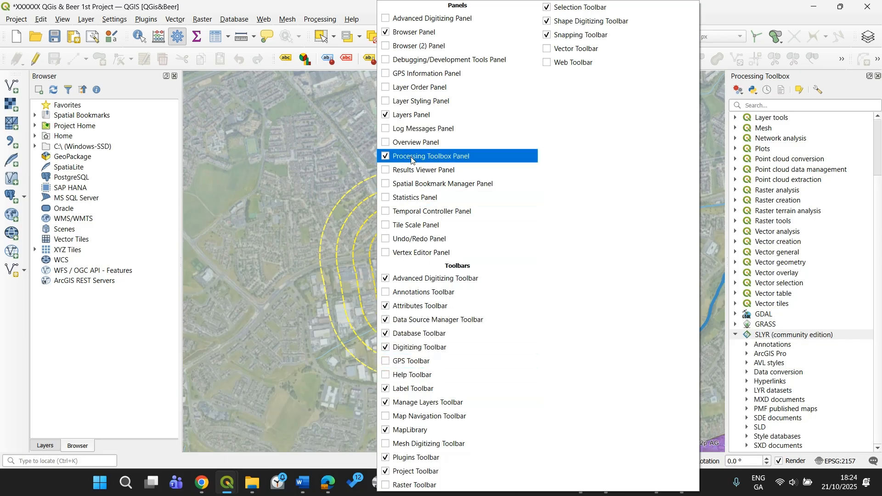
pyautogui.click(334, 11)
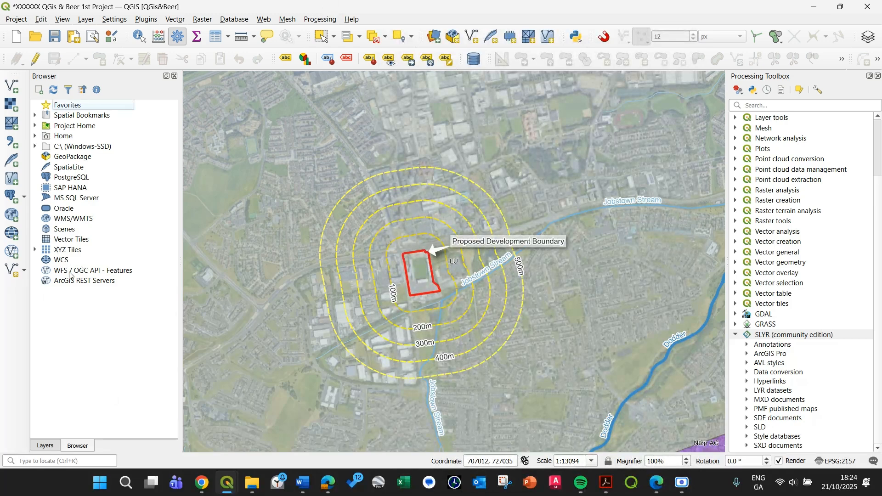
pyautogui.click(104, 22)
pyautogui.moveTo(86, 20)
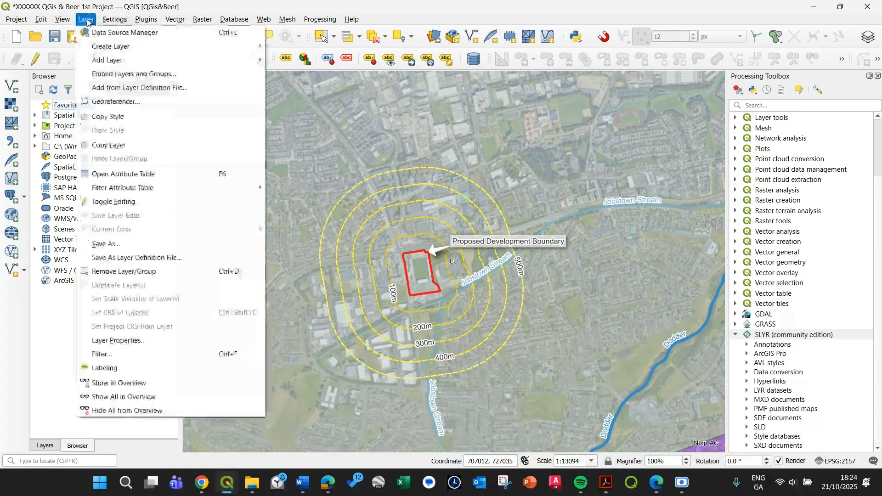
pyautogui.moveTo(114, 63)
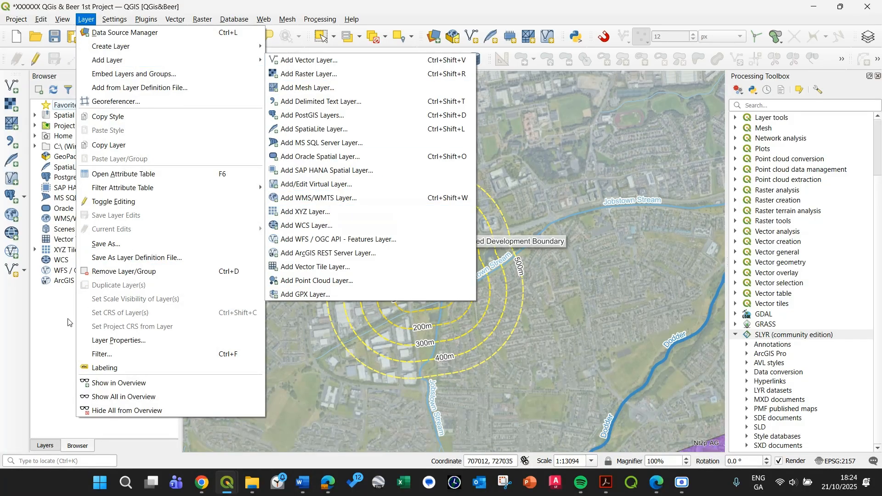
pyautogui.click(46, 303)
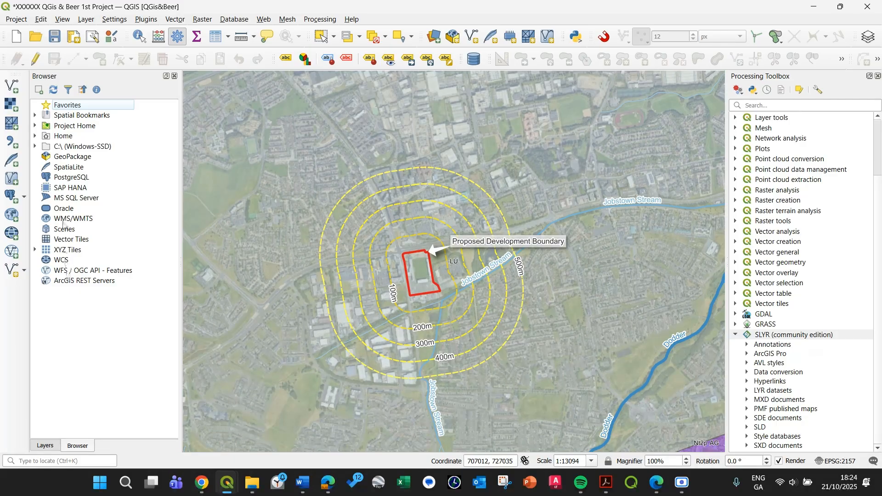
# - Select the WMS/WMTS source type and check in the browser that the noise resource's service type matches it
pyautogui.moveTo(71, 291); pyautogui.dragTo(70, 222)
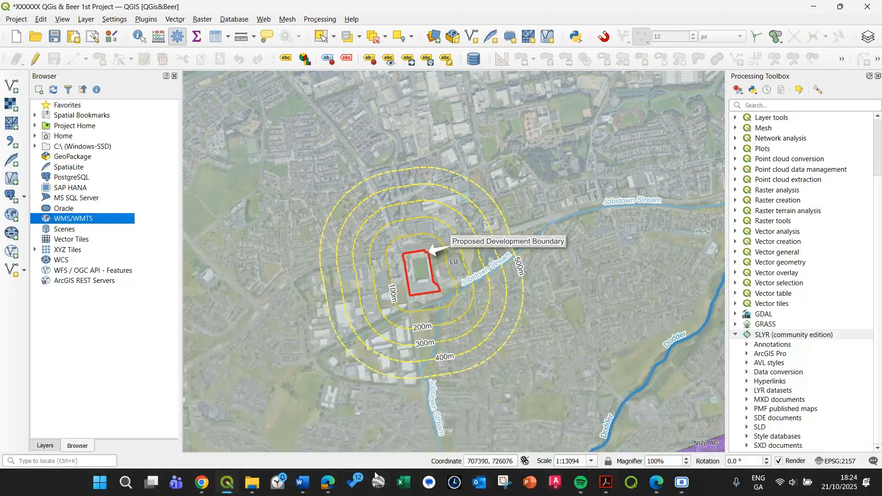
pyautogui.click(328, 486)
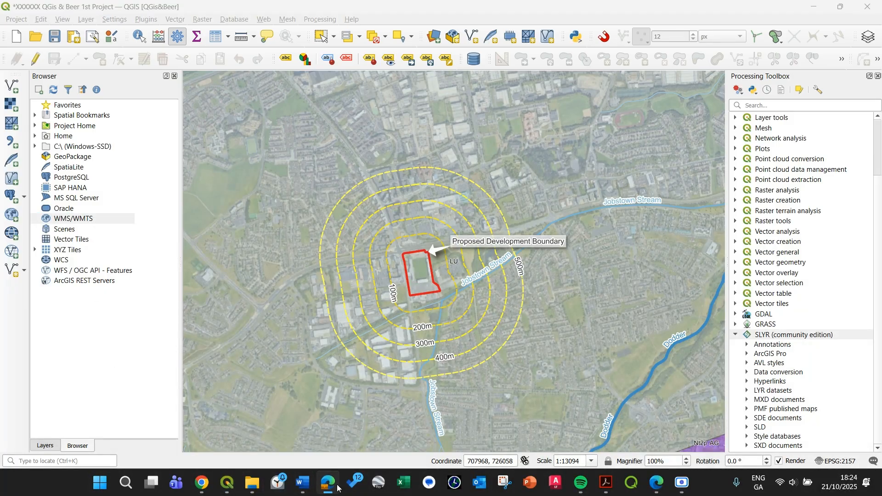
pyautogui.click(657, 482)
pyautogui.moveTo(46, 346); pyautogui.dragTo(26, 342)
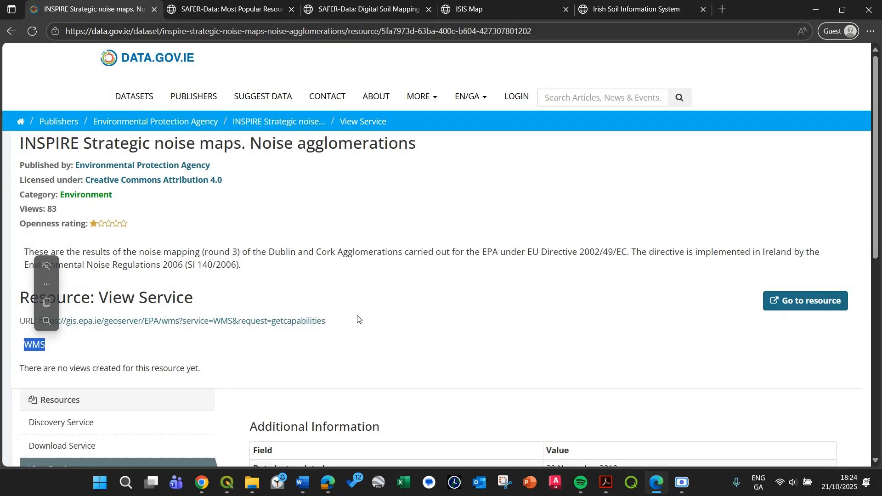
pyautogui.moveTo(227, 483)
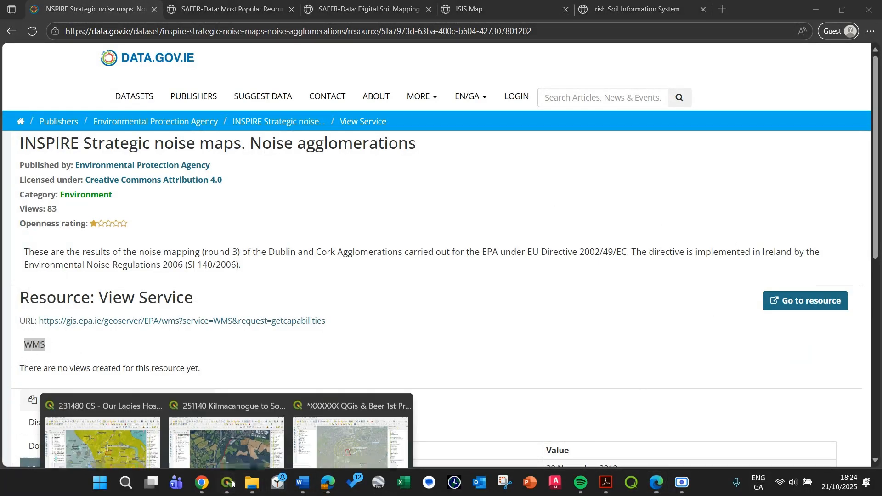
pyautogui.click(314, 432)
pyautogui.rightClick(71, 218)
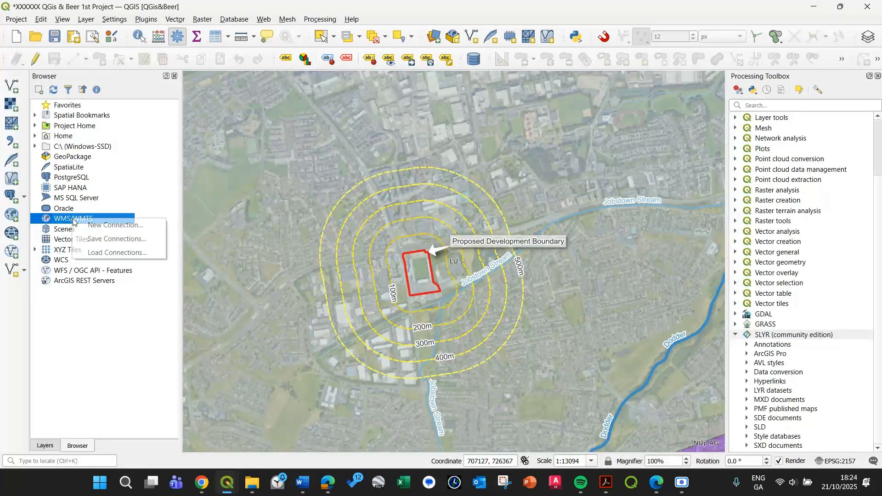
pyautogui.click(55, 219)
pyautogui.rightClick(61, 217)
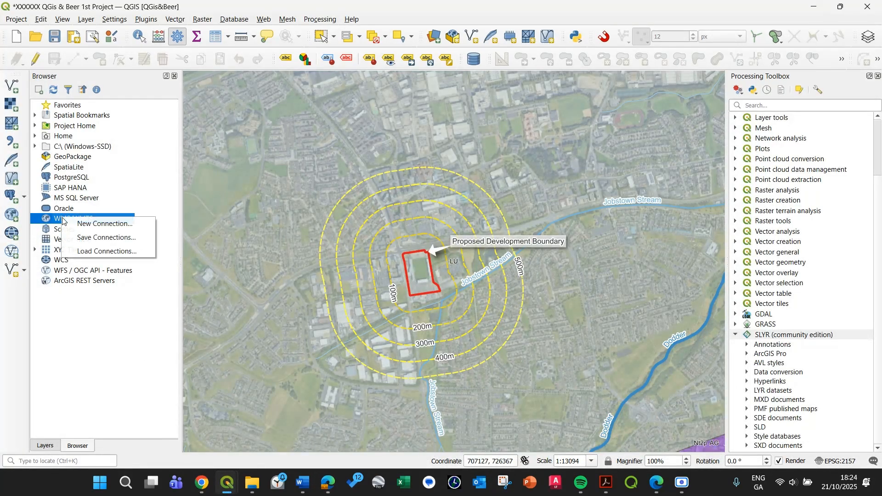
pyautogui.click(97, 225)
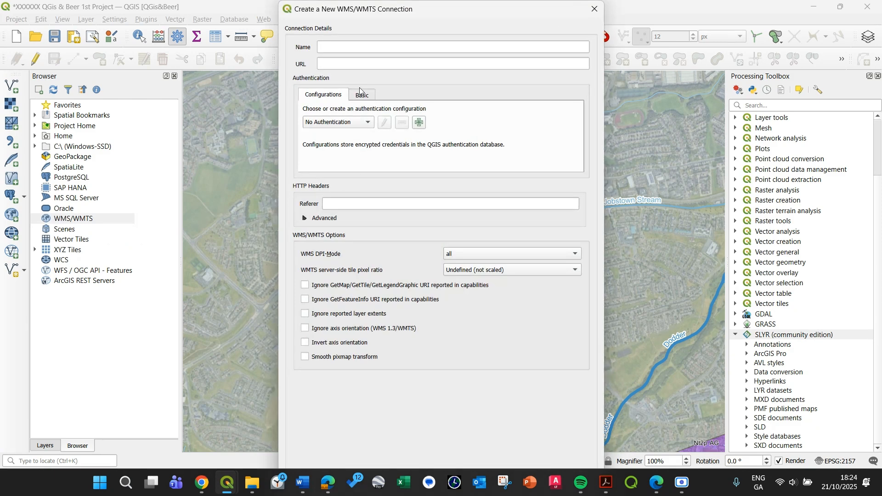
pyautogui.click(342, 65)
pyautogui.write('https://gis.epa.ie/geoserver/EPA/wms?service=WMS&request=getcapabilities')
pyautogui.click(333, 48)
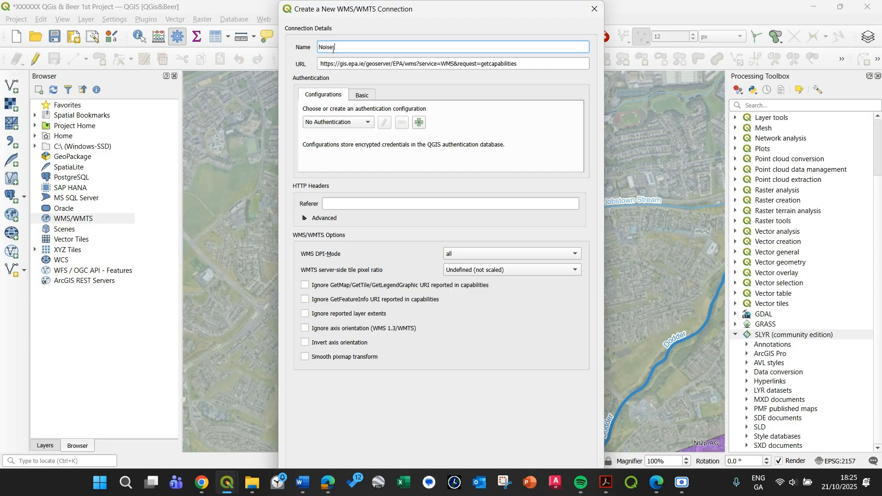
pyautogui.click(322, 63)
pyautogui.moveTo(295, 3); pyautogui.dragTo(269, 4)
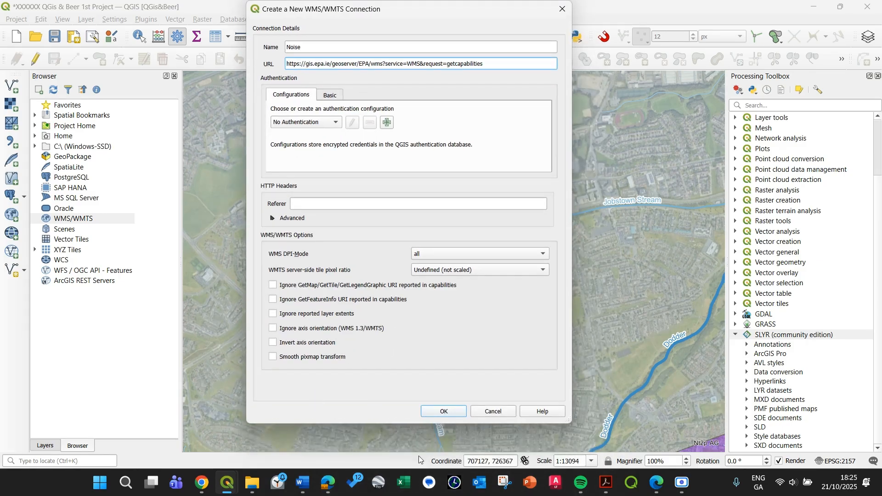
pyautogui.click(442, 412)
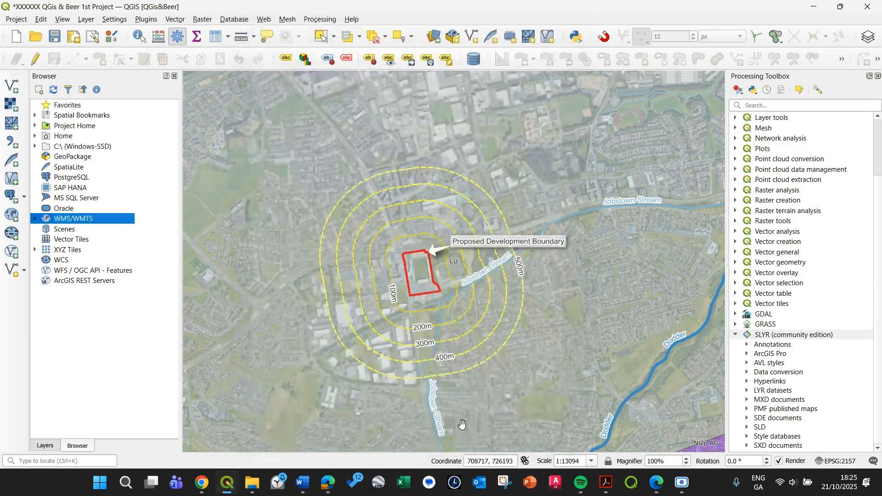
# - Expand the Noise WMS connection down to EPA Ireland GeoServer and look through its list of available layers
pyautogui.click(35, 219)
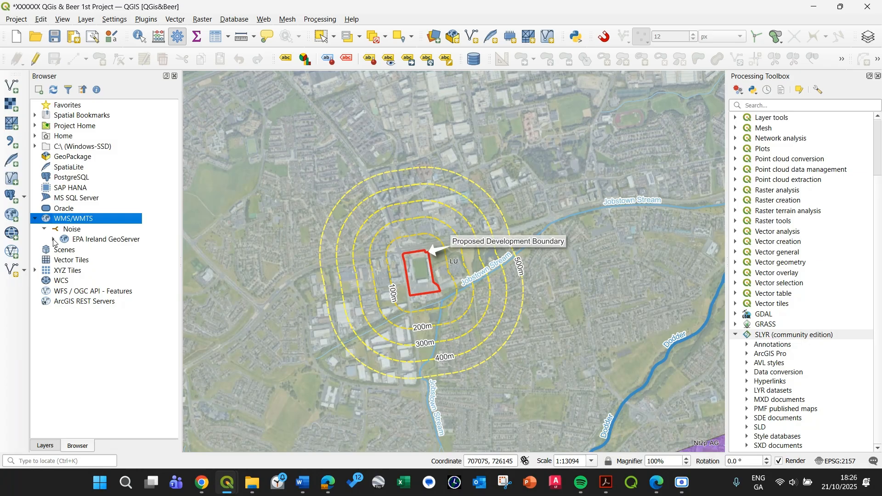
pyautogui.click(53, 240)
pyautogui.click(82, 240)
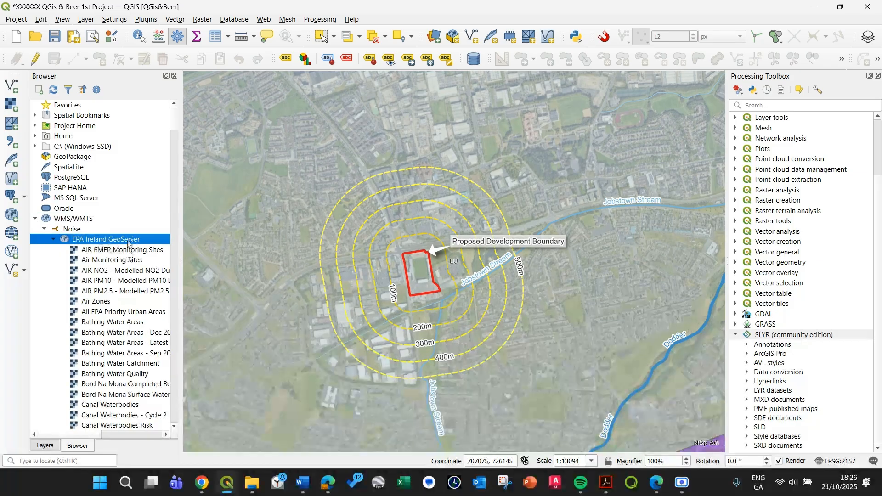
pyautogui.scroll(-4, 137, 251)
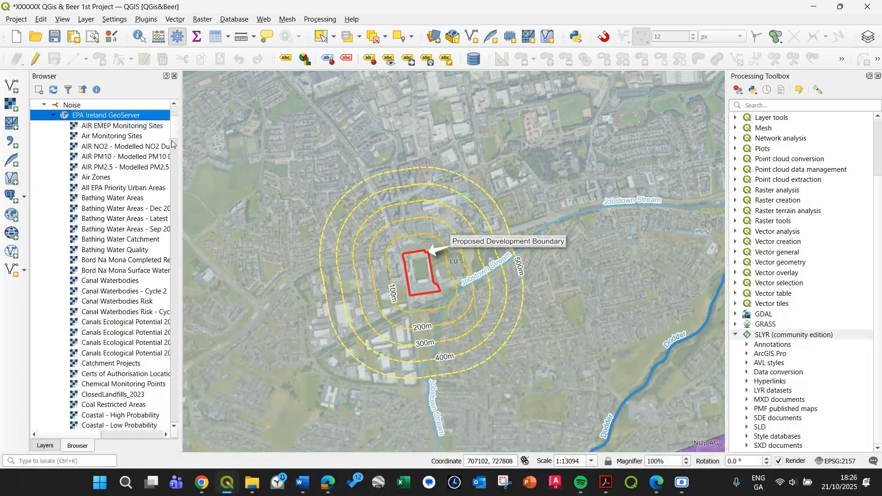
pyautogui.scroll(-7, 101, 209)
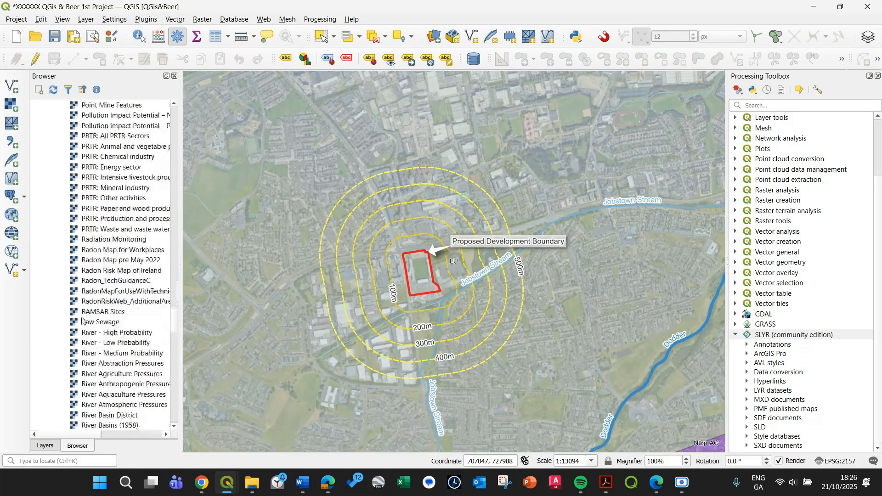
pyautogui.scroll(-20, 102, 310)
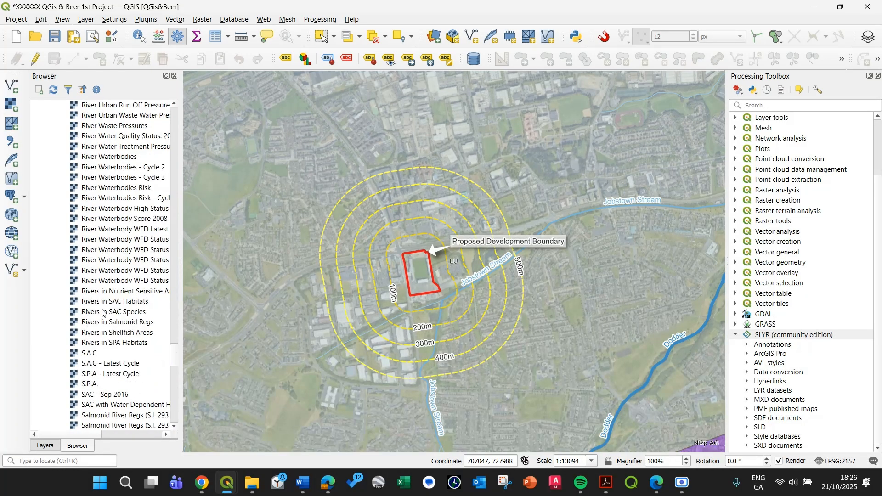
pyautogui.scroll(-10, 102, 327)
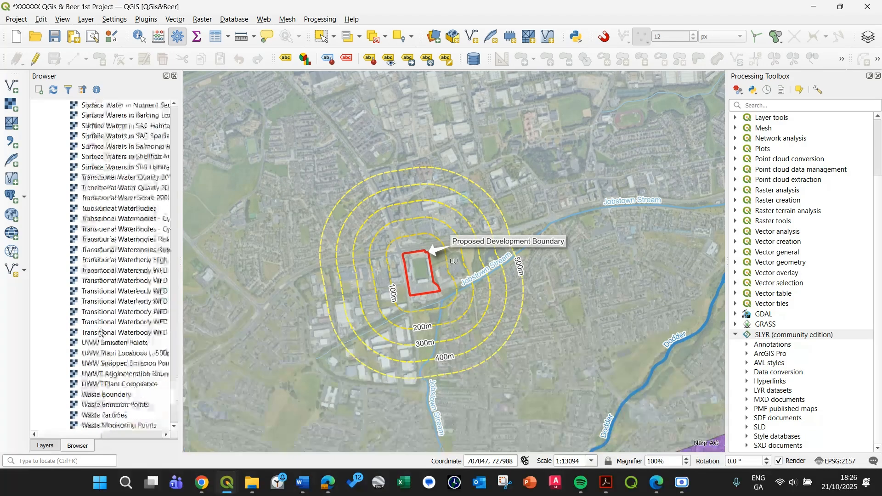
pyautogui.scroll(13, 108, 322)
pyautogui.scroll(20, 109, 320)
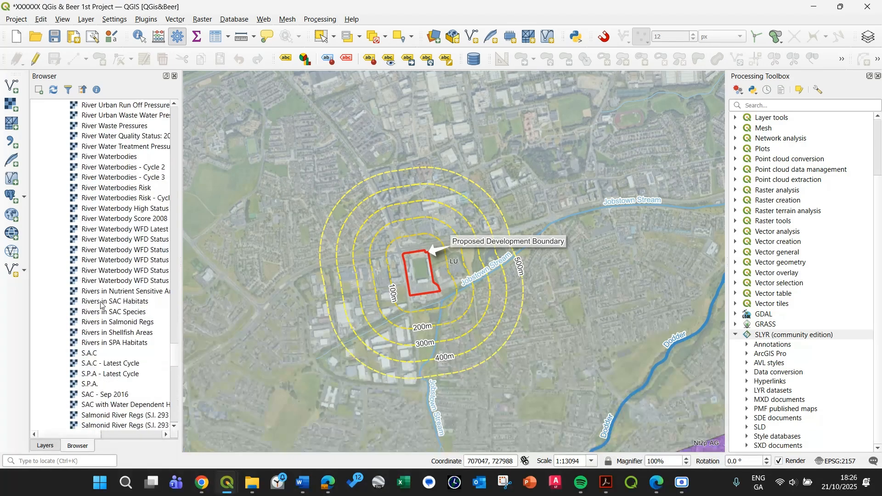
pyautogui.scroll(20, 105, 283)
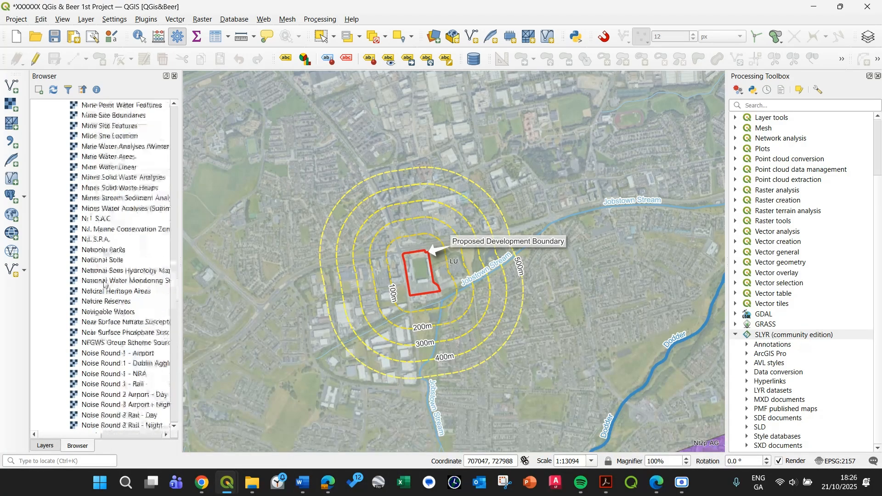
pyautogui.scroll(20, 105, 284)
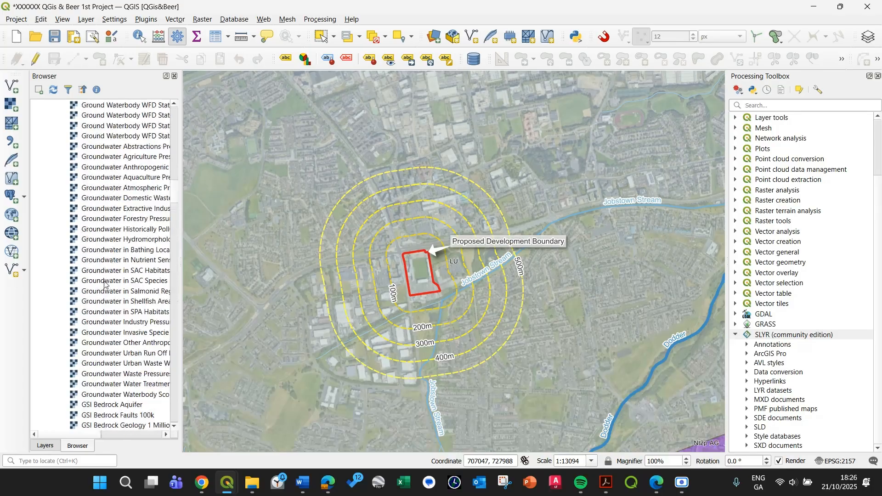
pyautogui.scroll(3, 89, 272)
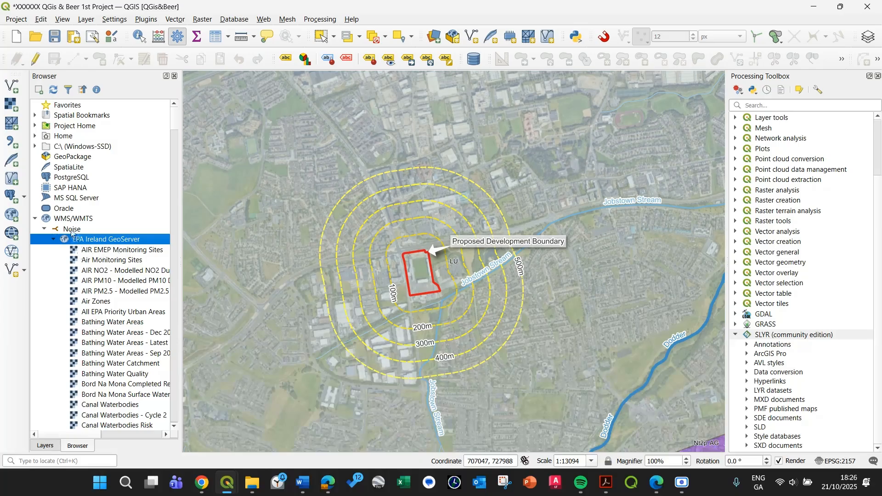
# - Open the Noise connection's settings, check its service URL and close them without changes
pyautogui.click(71, 231)
pyautogui.rightClick(74, 232)
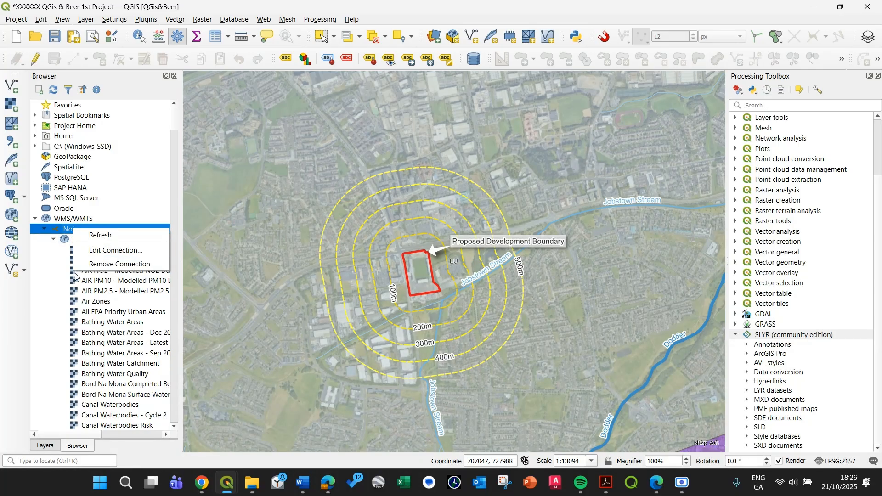
pyautogui.click(60, 238)
pyautogui.click(77, 230)
pyautogui.rightClick(77, 232)
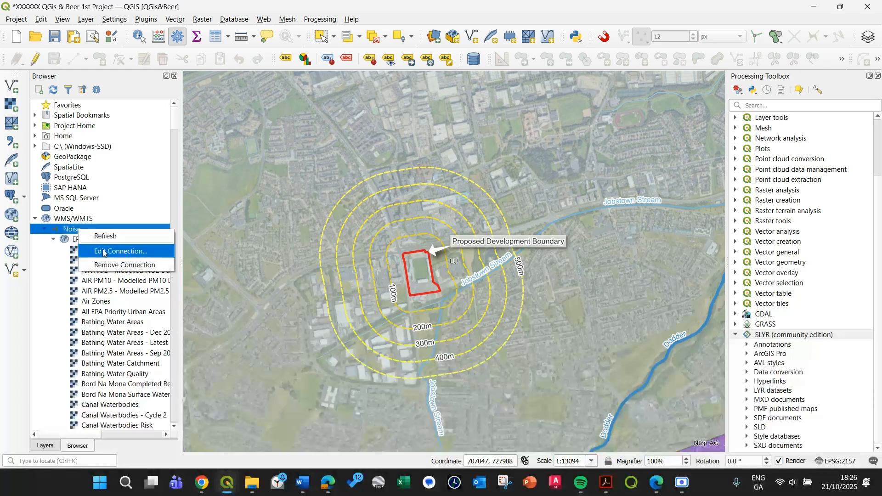
pyautogui.click(103, 250)
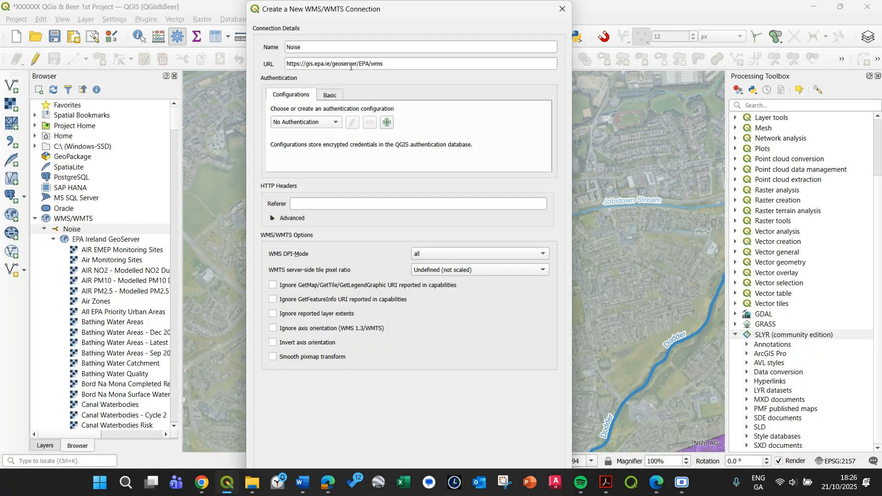
pyautogui.click(400, 68)
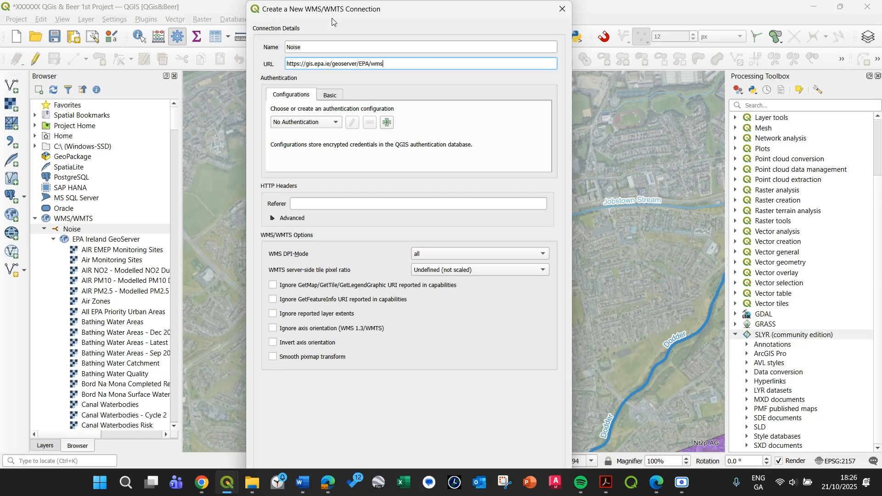
pyautogui.click(559, 10)
# - Find the noise layers under EPA Ireland GeoServer, widen the list to read their names, and add Noise Round 4 Road National - Lden to the map
pyautogui.scroll(-8, 110, 221)
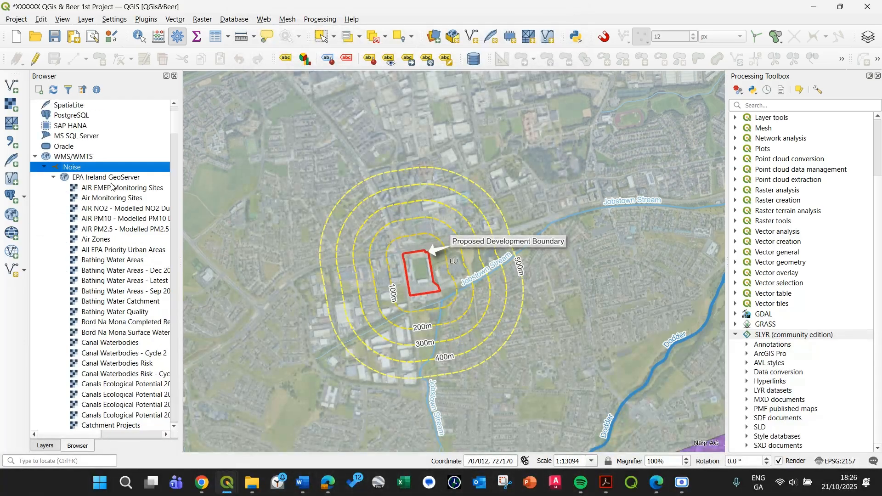
pyautogui.scroll(-20, 104, 202)
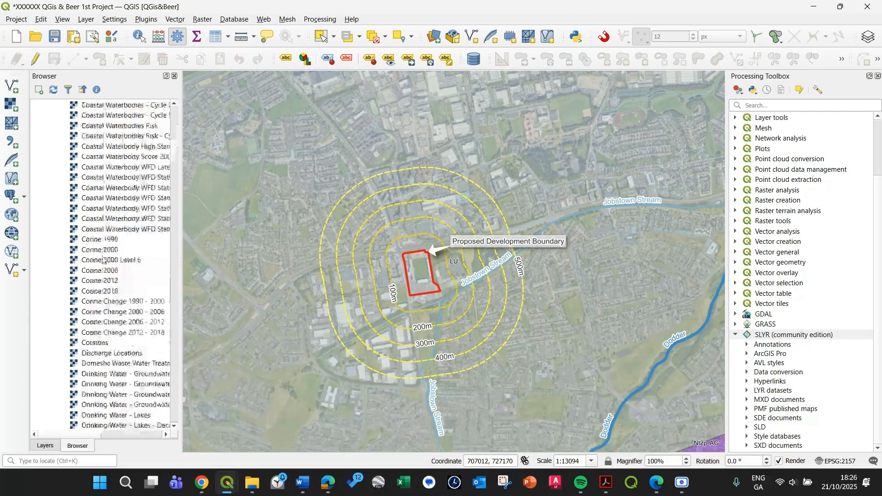
pyautogui.scroll(-20, 95, 315)
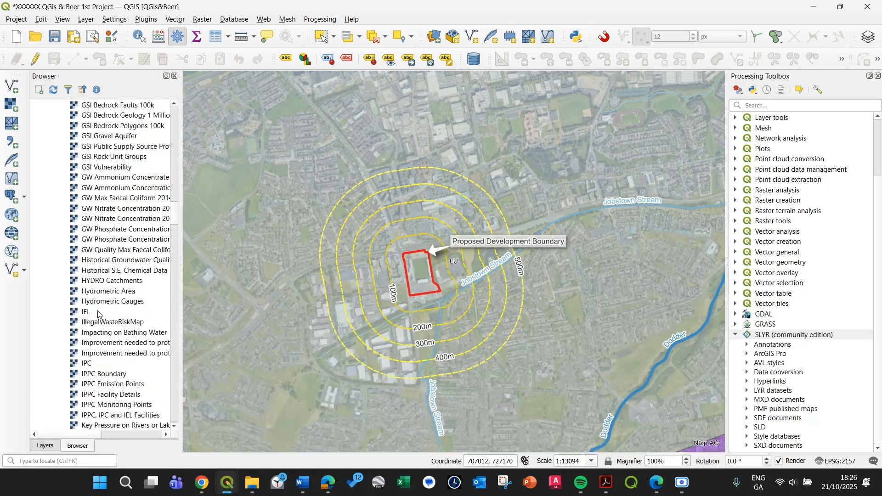
pyautogui.scroll(-20, 101, 322)
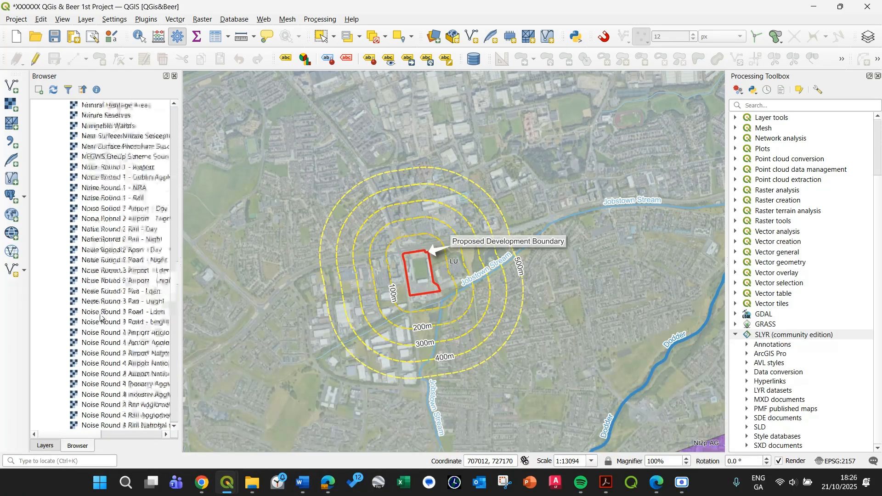
pyautogui.click(119, 262)
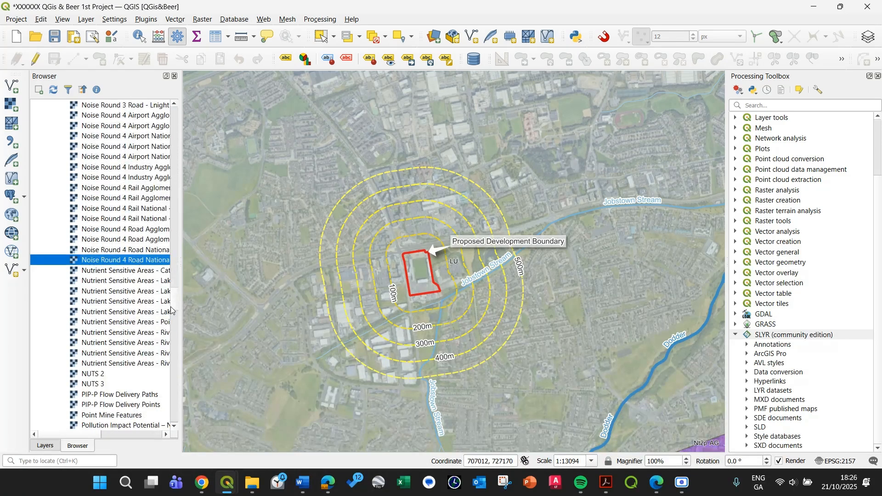
pyautogui.moveTo(182, 291); pyautogui.dragTo(260, 291)
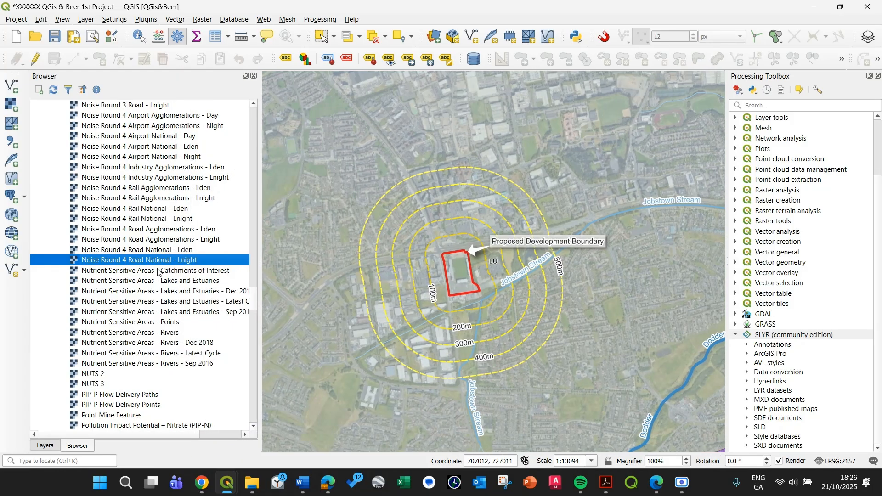
pyautogui.click(154, 251)
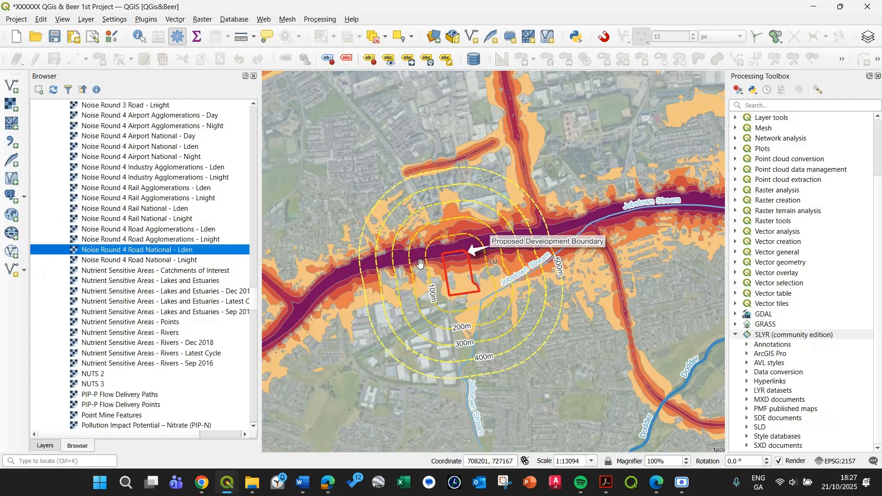
# - Move the Noise Round 4 Road National - Lden layer out of and above the Bedrock Geology group, and collapse its legend
pyautogui.click(44, 445)
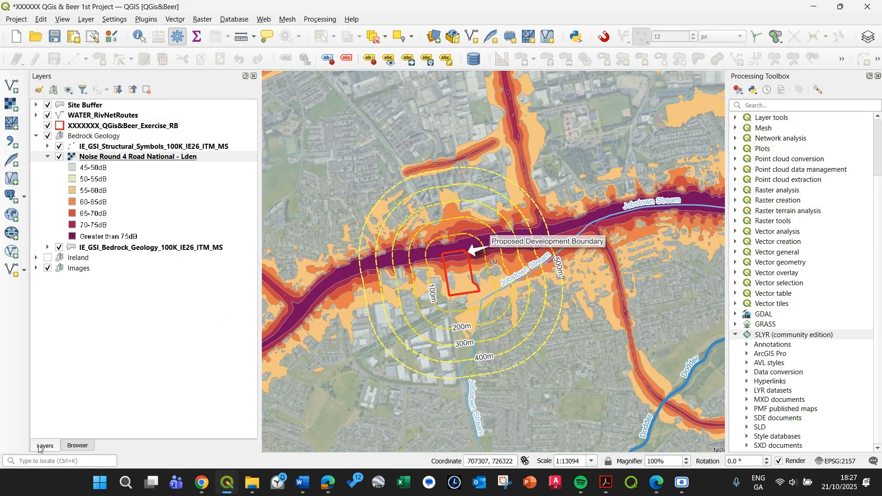
pyautogui.moveTo(107, 159); pyautogui.dragTo(115, 133)
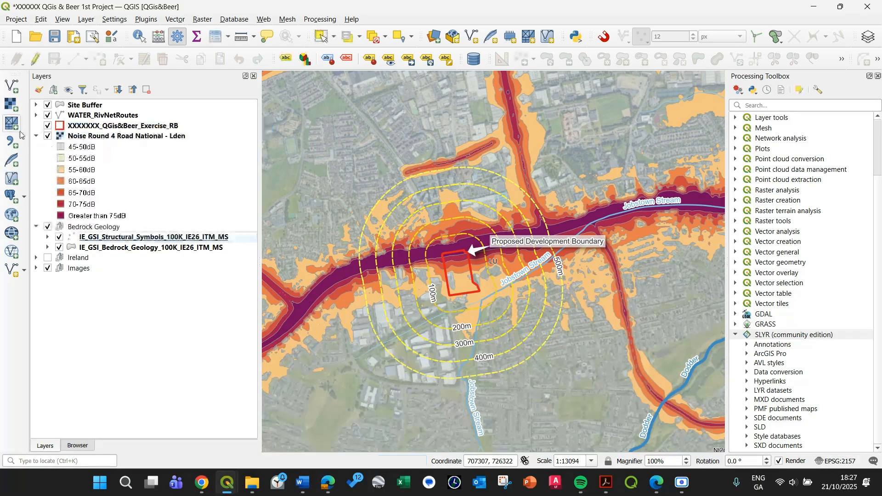
pyautogui.click(36, 136)
pyautogui.click(109, 138)
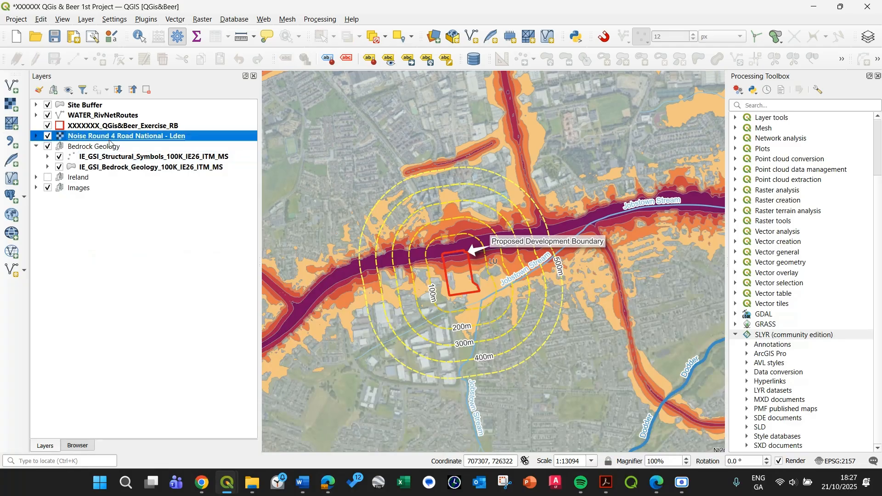
# - Add the Noise Round 4 Lden layers for Road Agglomerations, Rail National and Industry Agglomerations to the map
pyautogui.click(85, 448)
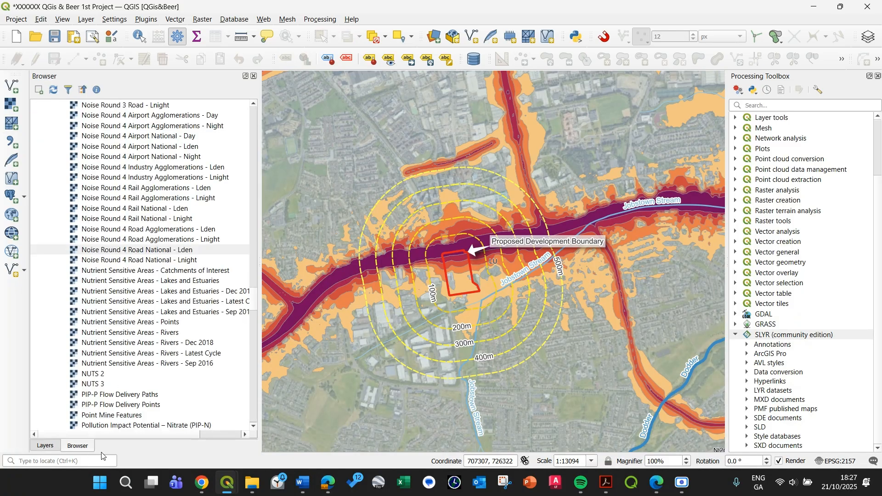
pyautogui.doubleClick(157, 231)
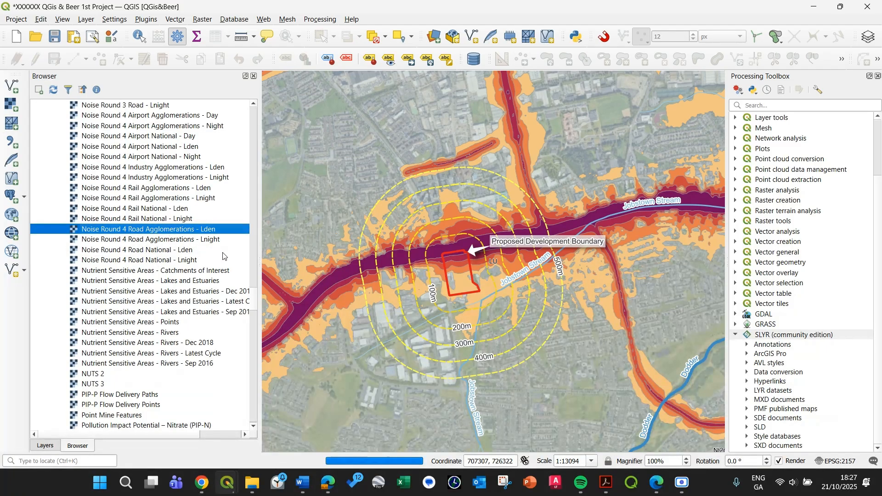
pyautogui.click(148, 211)
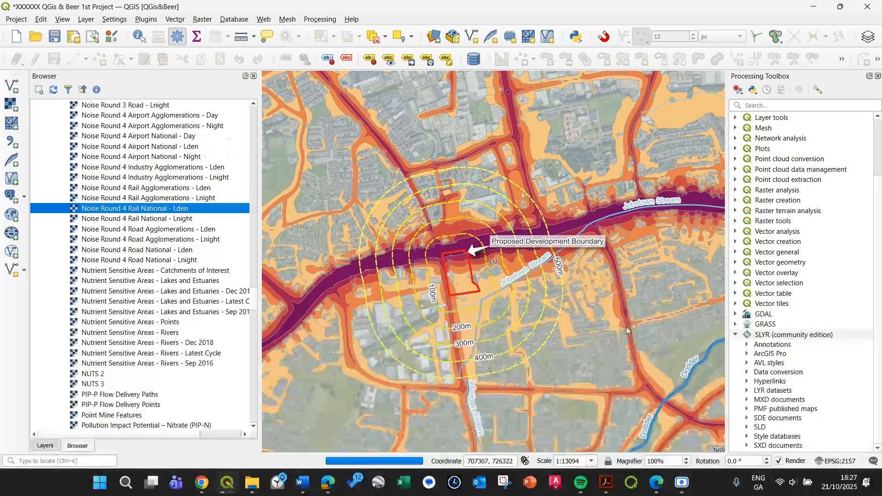
# - Collapse the legends of the newly added noise layers and the Bedrock Geology group in the layer list
pyautogui.click(54, 450)
pyautogui.click(36, 136)
pyautogui.click(35, 146)
pyautogui.click(36, 157)
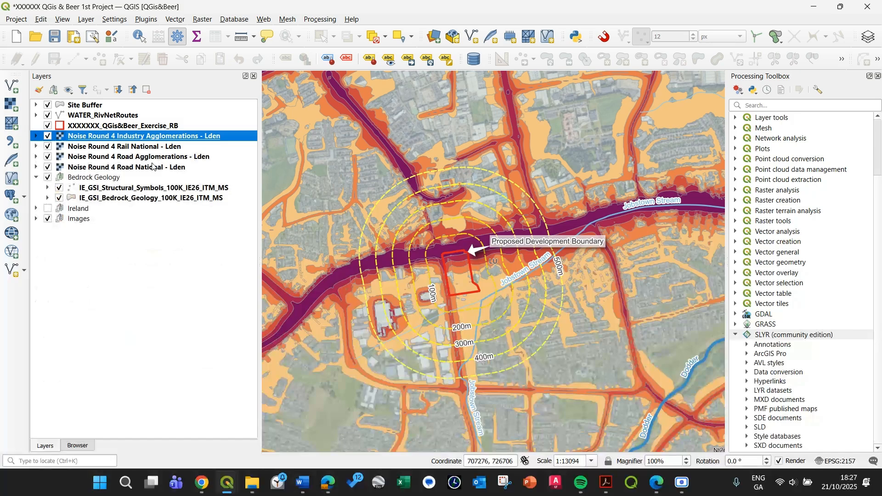
pyautogui.click(36, 178)
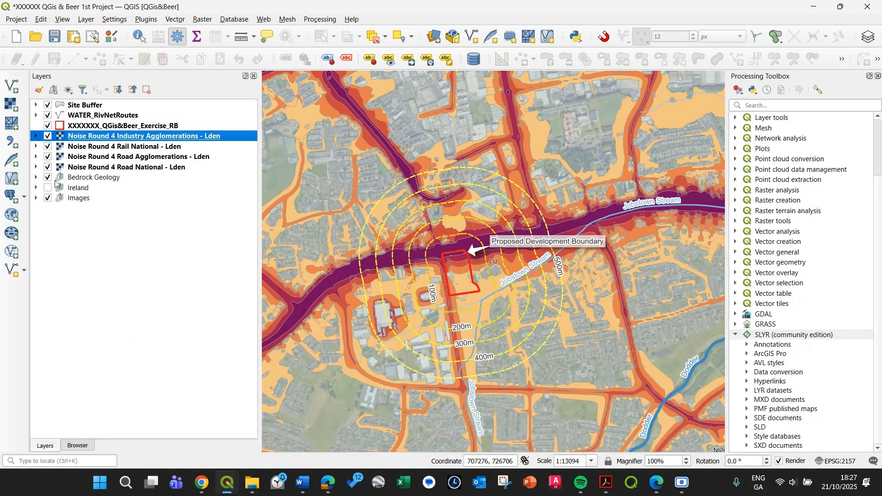
# - Group the four Noise Round 4 Lden layers, name the group Noise and collapse it
pyautogui.click(96, 168)
pyautogui.keyDown('shift'); pyautogui.click(105, 136); pyautogui.keyUp('shift')
pyautogui.rightClick(107, 136)
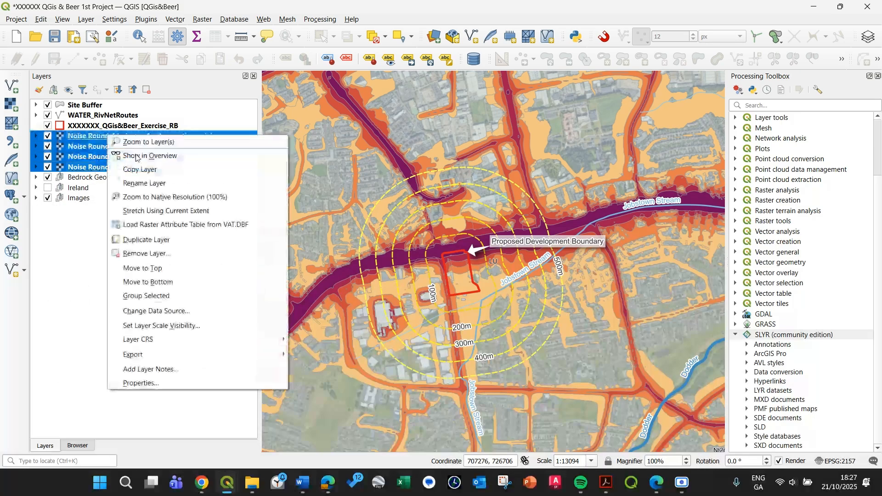
pyautogui.click(166, 297)
pyautogui.write('N')
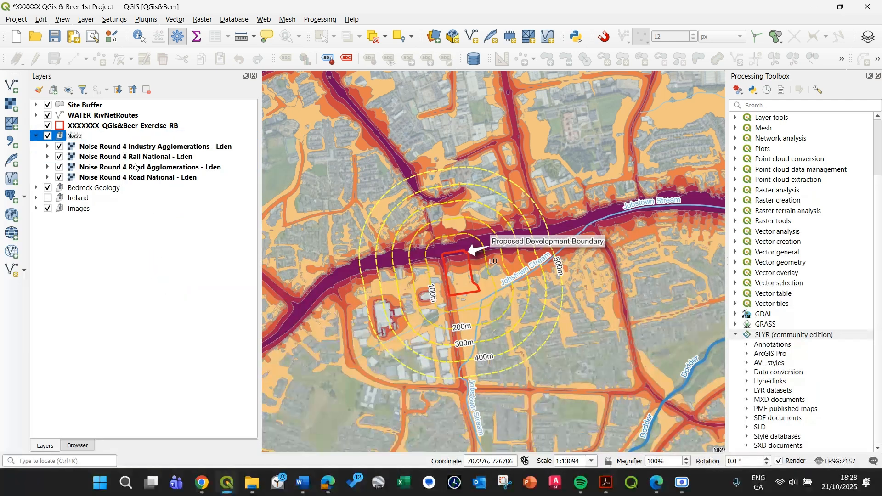
pyautogui.write('oise')
pyautogui.press('Return')
pyautogui.click(37, 136)
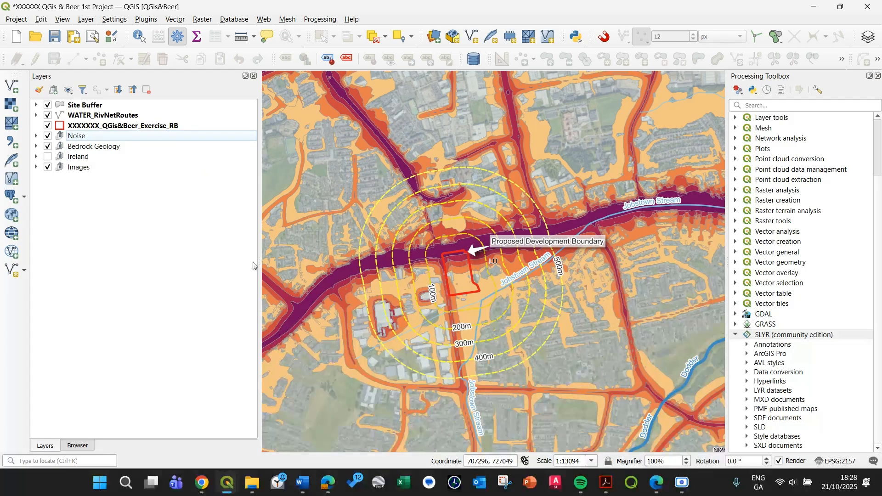
# - Narrow the layer list, hide the Bedrock Geology group and check the contents of the Noise group
pyautogui.moveTo(258, 258); pyautogui.dragTo(183, 252)
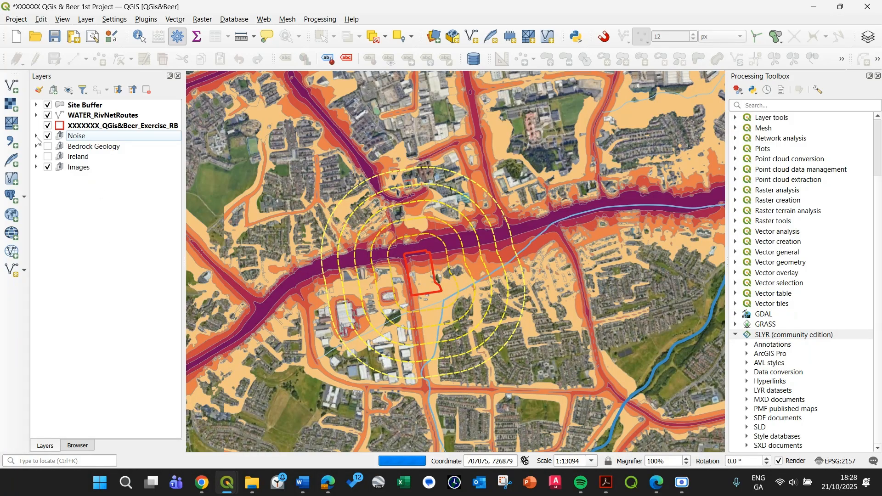
pyautogui.click(36, 136)
pyautogui.click(36, 136)
# - Save the current layer visibility as a new map theme named 3.A4.EIASR_Noise
pyautogui.click(70, 92)
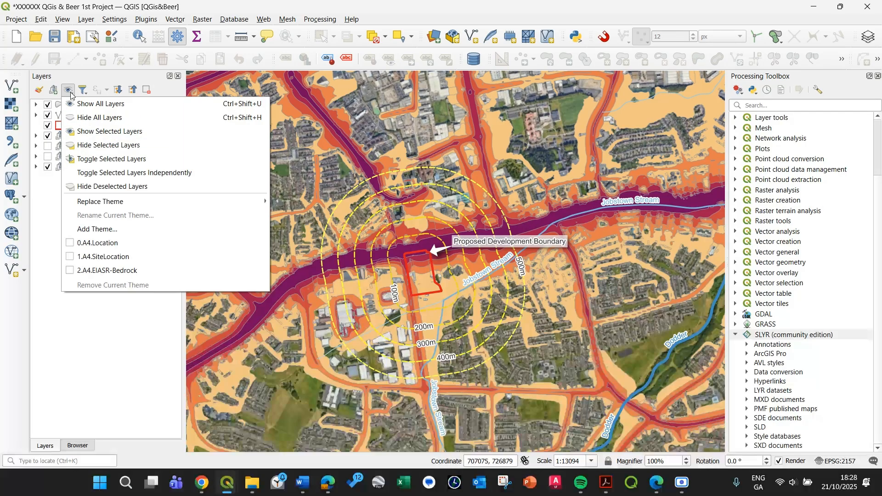
pyautogui.click(111, 229)
pyautogui.write('3.A4.')
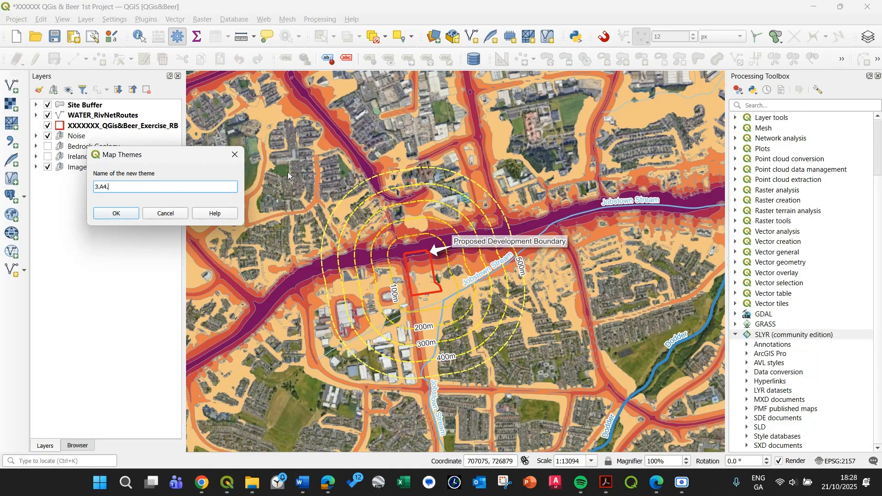
pyautogui.write('EIA')
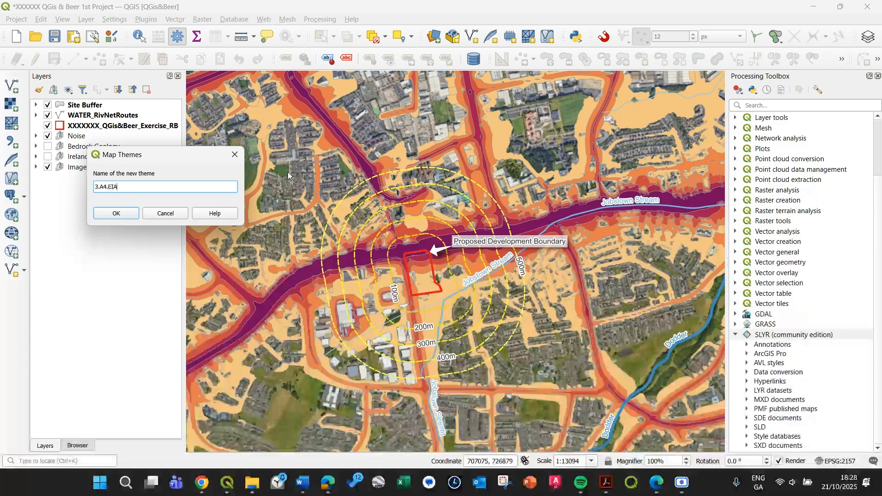
pyautogui.write('SR_Noise')
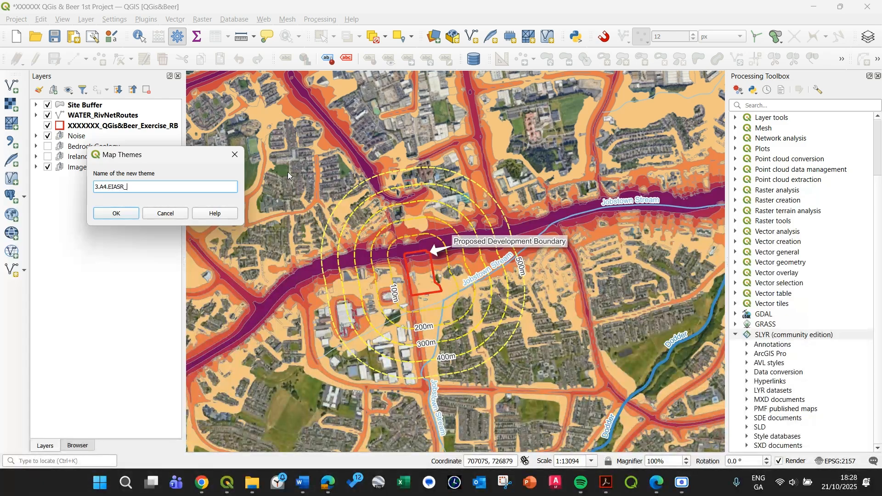
pyautogui.moveTo(145, 186); pyautogui.dragTo(87, 189)
pyautogui.click(108, 213)
# - Examine the four layers in the Noise group and the dB class legend of the Noise Round 4 Industry Agglomerations - Lden layer
pyautogui.click(36, 136)
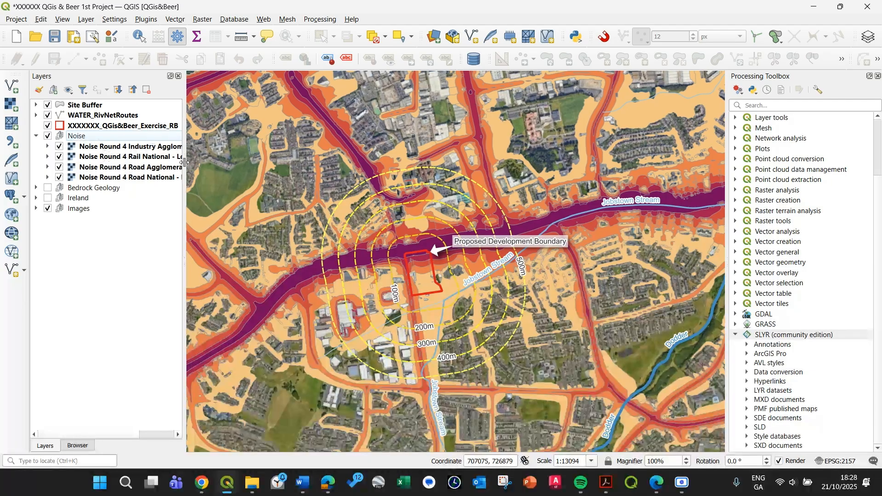
pyautogui.moveTo(183, 161); pyautogui.dragTo(226, 161)
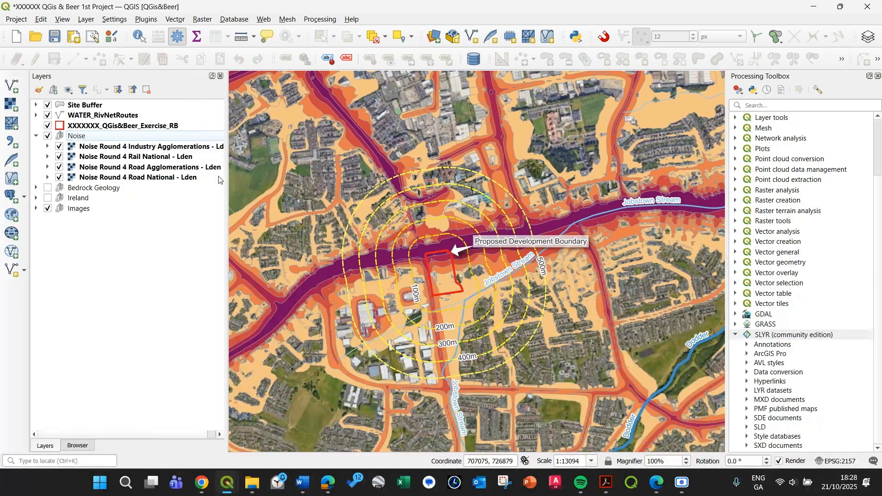
pyautogui.click(139, 148)
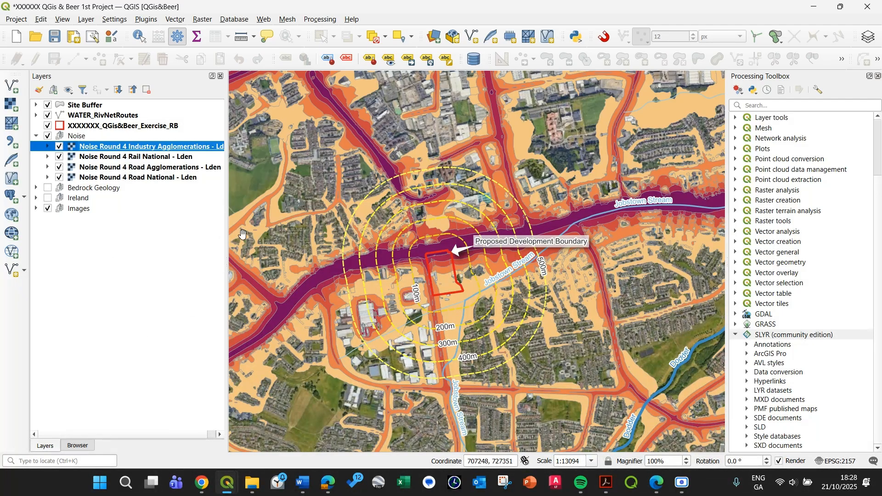
pyautogui.click(149, 158)
pyautogui.click(161, 150)
pyautogui.scroll(1, 363, 219)
pyautogui.scroll(-1, 363, 220)
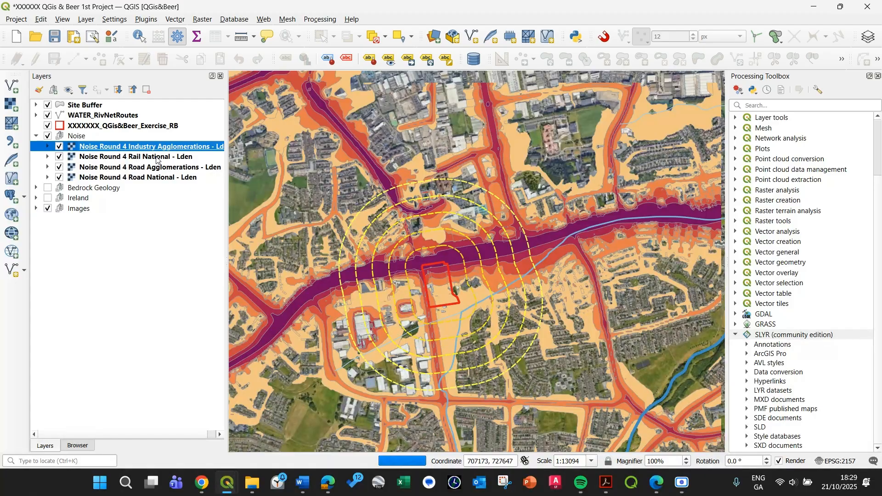
pyautogui.click(158, 157)
pyautogui.click(158, 150)
pyautogui.click(146, 158)
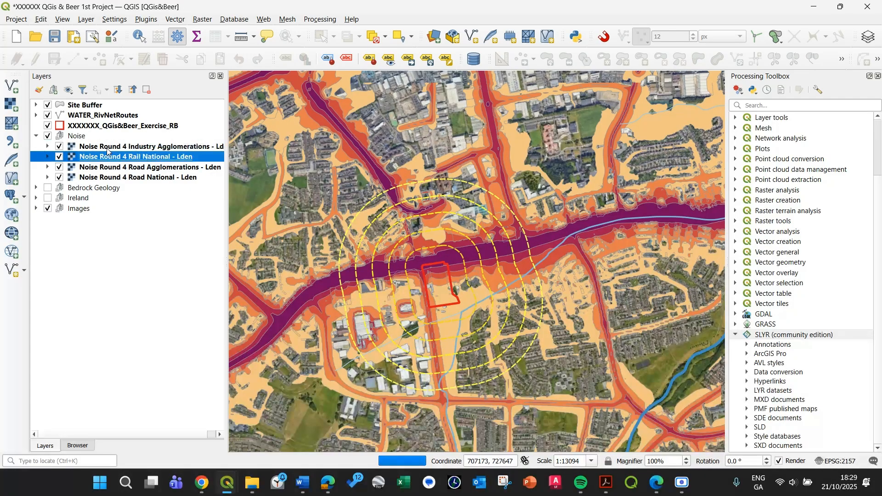
pyautogui.click(47, 146)
pyautogui.click(47, 146)
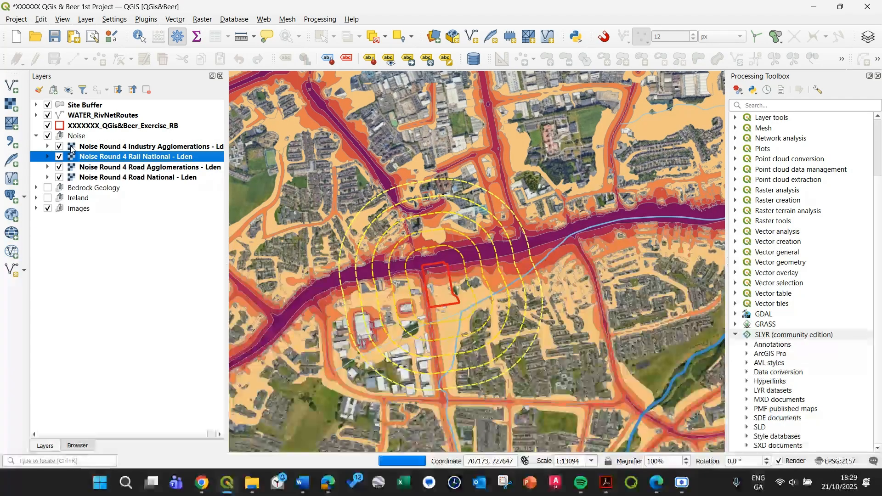
pyautogui.click(148, 147)
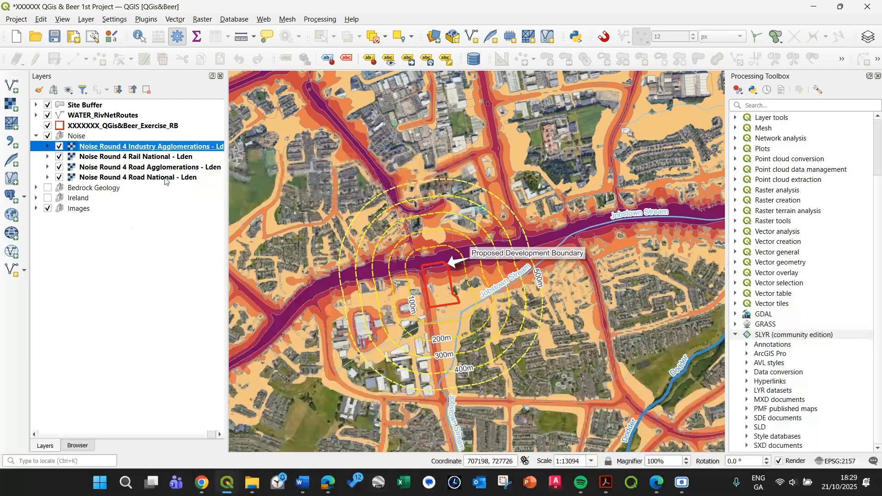
pyautogui.click(48, 146)
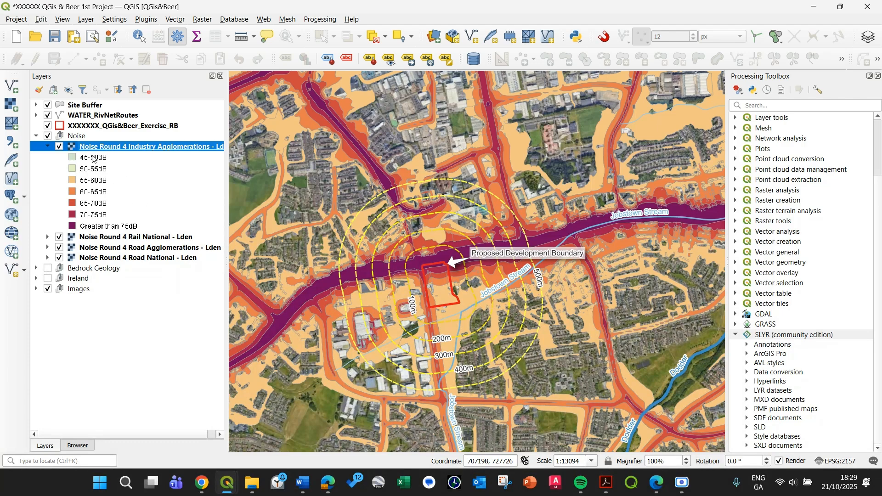
pyautogui.click(48, 146)
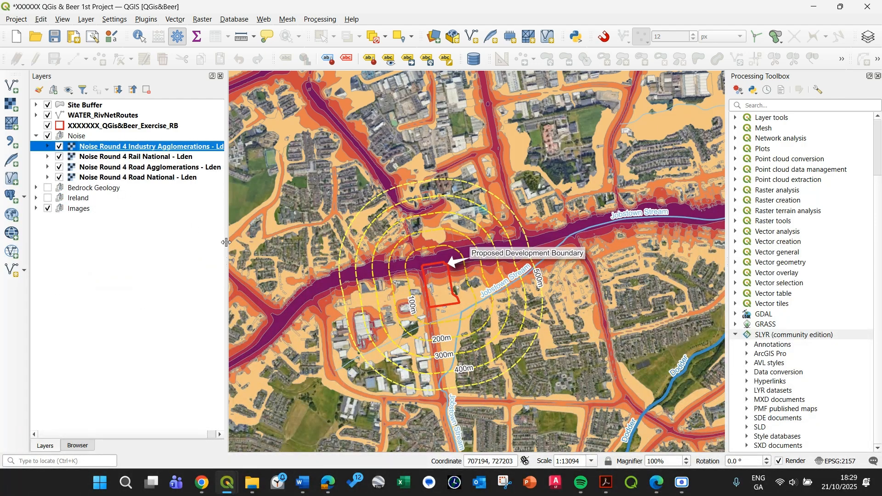
pyautogui.moveTo(226, 241); pyautogui.dragTo(190, 240)
# - Duplicate the 2.A4.EIASR-Bedrock print layout as 3.A4.EIASR_Noise
pyautogui.click(16, 19)
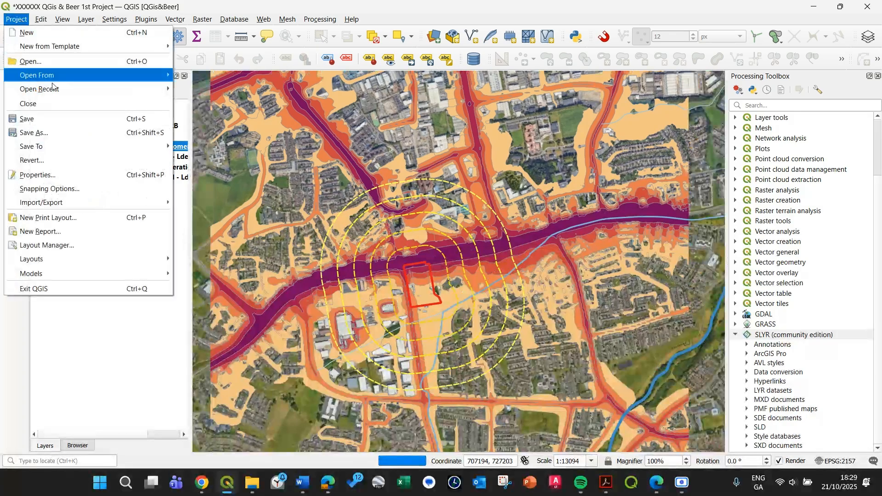
pyautogui.click(64, 245)
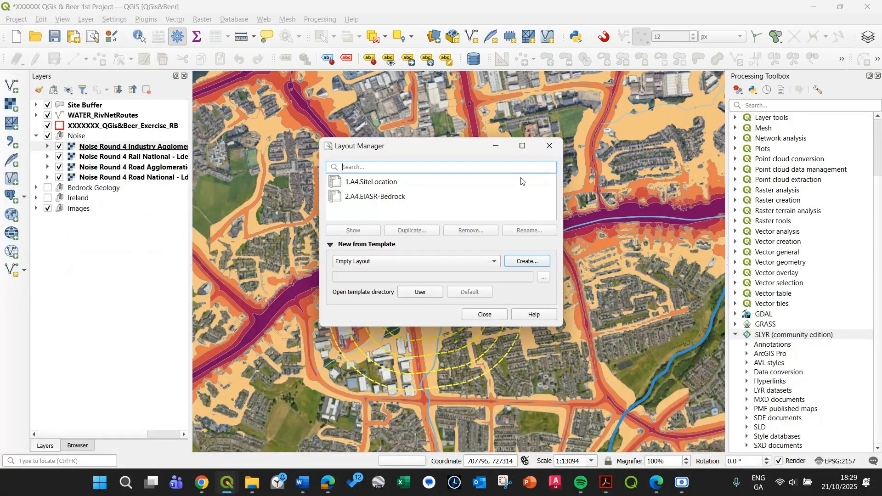
pyautogui.click(421, 199)
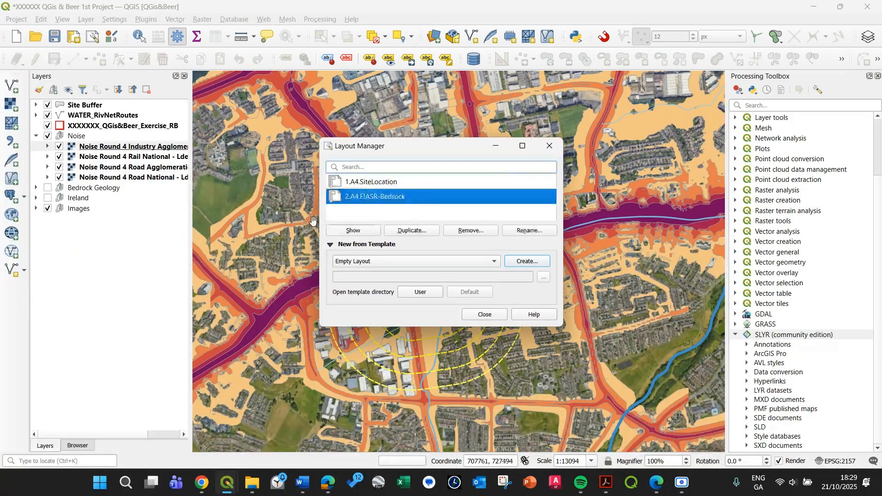
pyautogui.click(411, 230)
pyautogui.write('3.A4.EIASR_Noise')
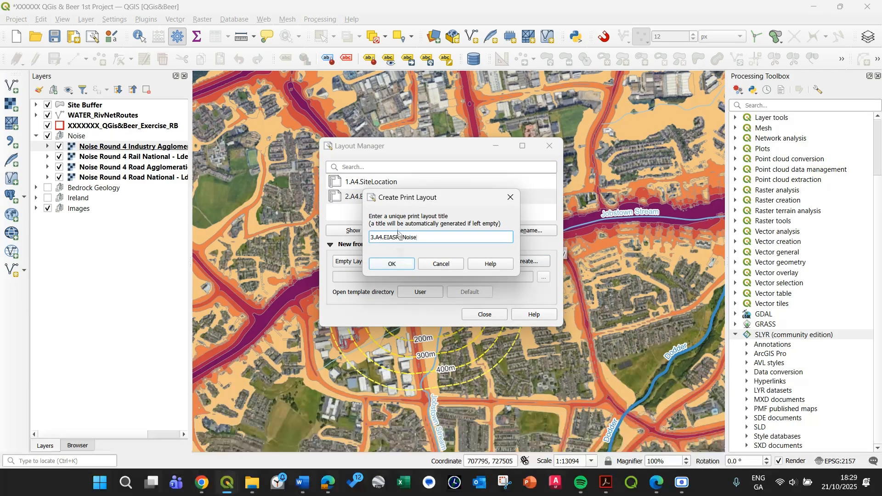
pyautogui.click(400, 265)
pyautogui.click(399, 265)
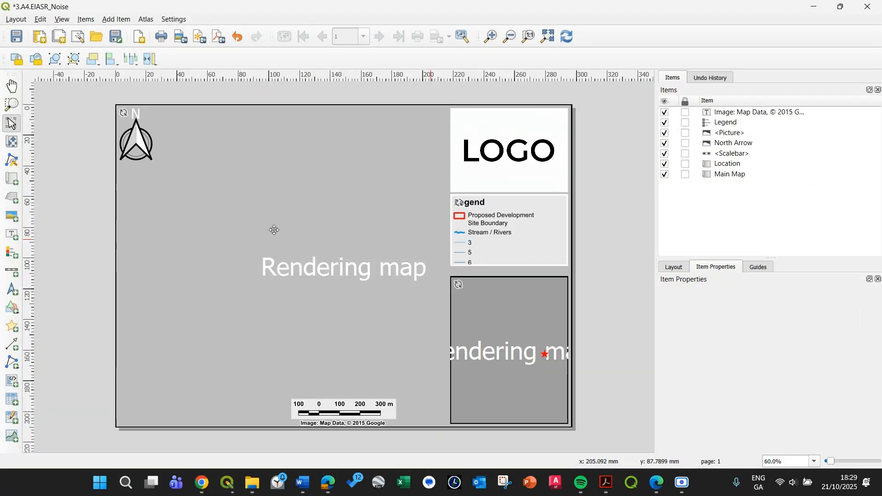
# - Make the layout's Main Map follow the 3.A4.EIASR_Noise map theme
pyautogui.click(306, 349)
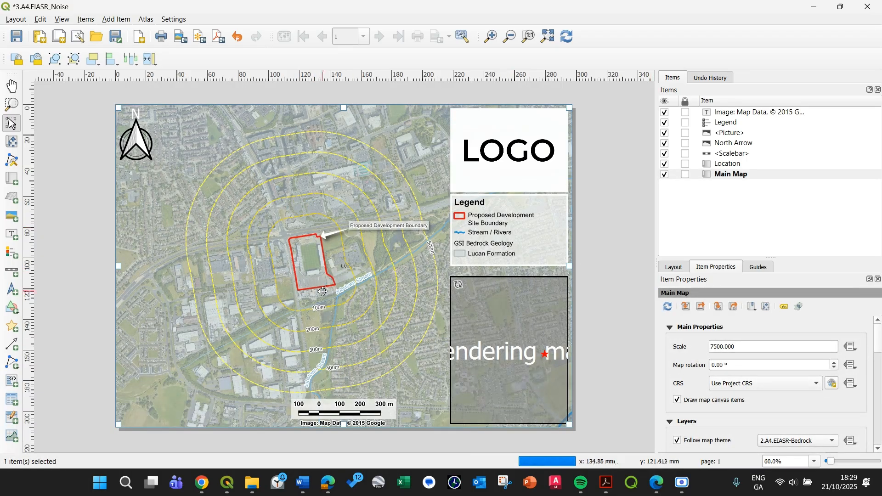
pyautogui.click(718, 174)
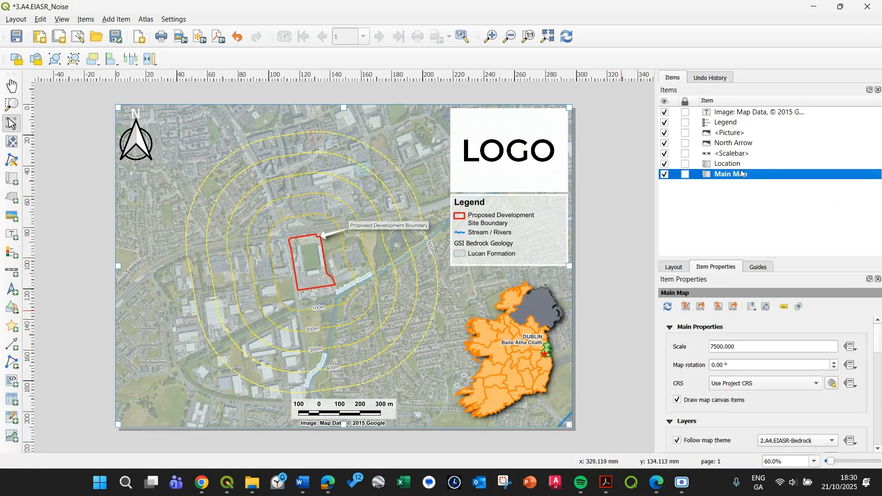
pyautogui.scroll(-3, 689, 383)
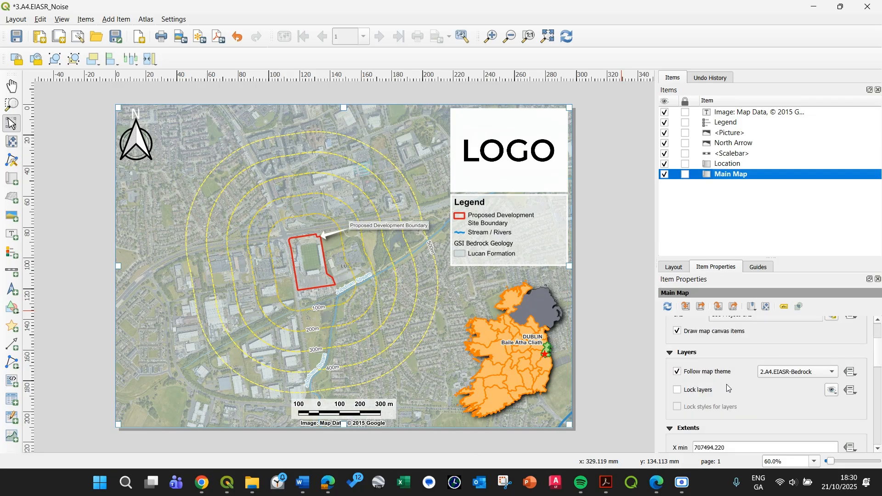
pyautogui.click(781, 372)
pyautogui.click(766, 392)
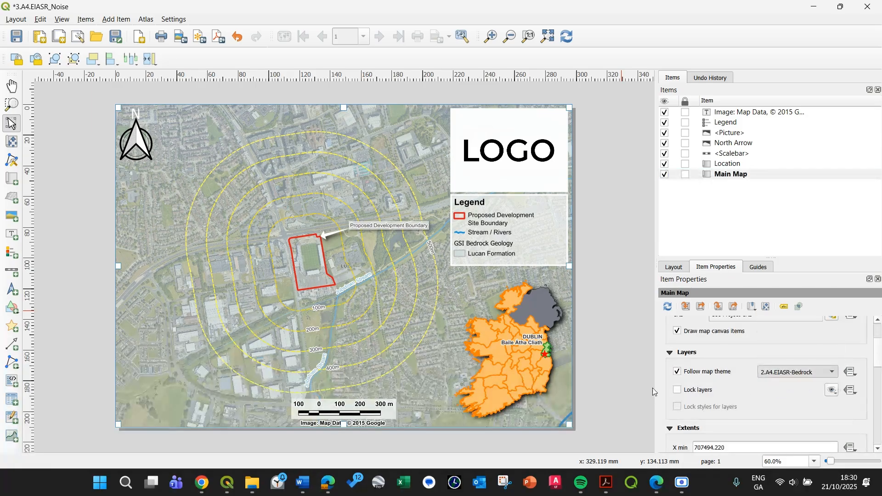
pyautogui.click(588, 273)
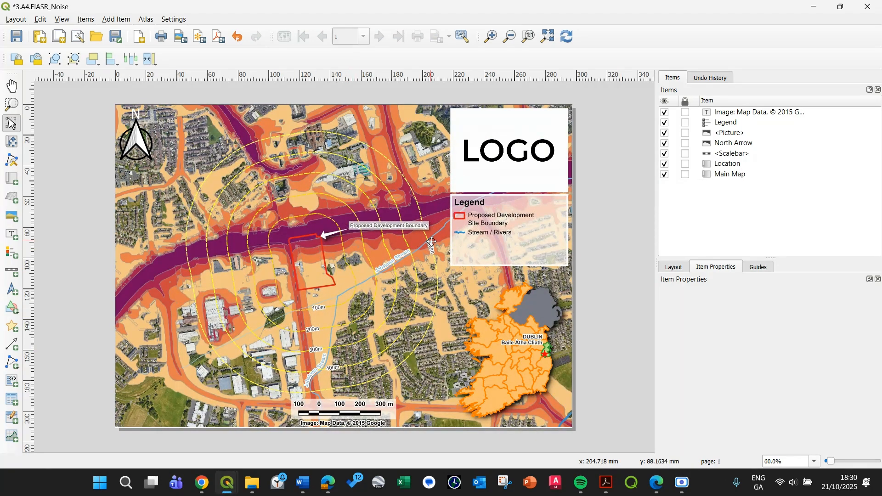
# - Extend the legend box downwards and remove the GSI Bedrock Geology and IE_GSI_Structural_Symbols_100K_IE26_ITM_MS entries from the legend
pyautogui.click(507, 245)
pyautogui.moveTo(509, 266); pyautogui.dragTo(511, 278)
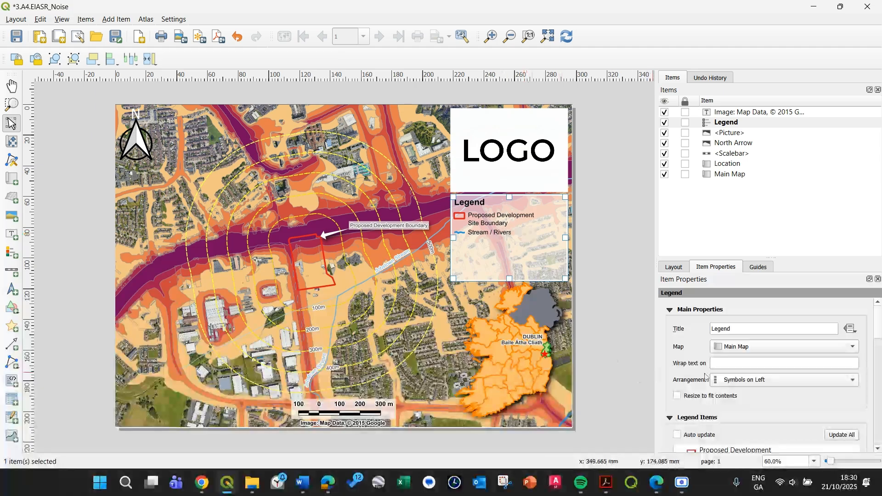
pyautogui.scroll(-3, 707, 378)
pyautogui.scroll(-5, 706, 378)
pyautogui.moveTo(728, 334); pyautogui.dragTo(735, 316)
pyautogui.click(736, 330)
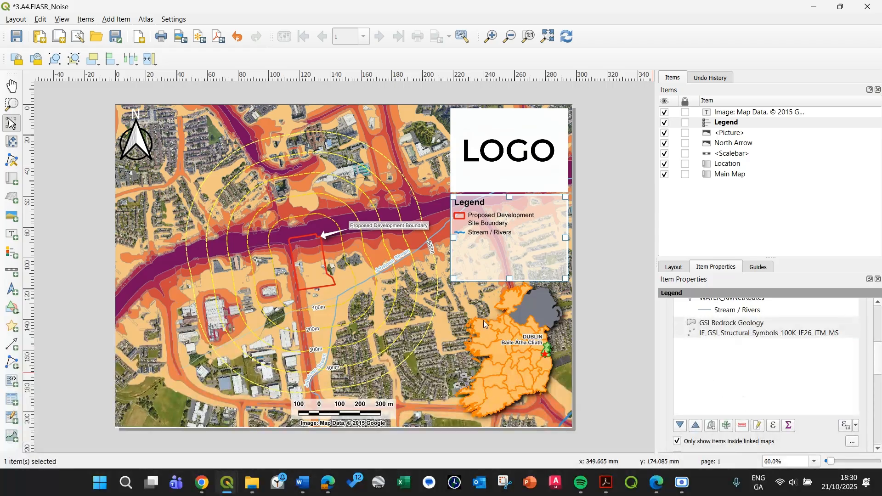
# - Add the visible Noise Round 4 Road National - Lden layer to the legend and extend the legend box to fit its classes
pyautogui.click(727, 426)
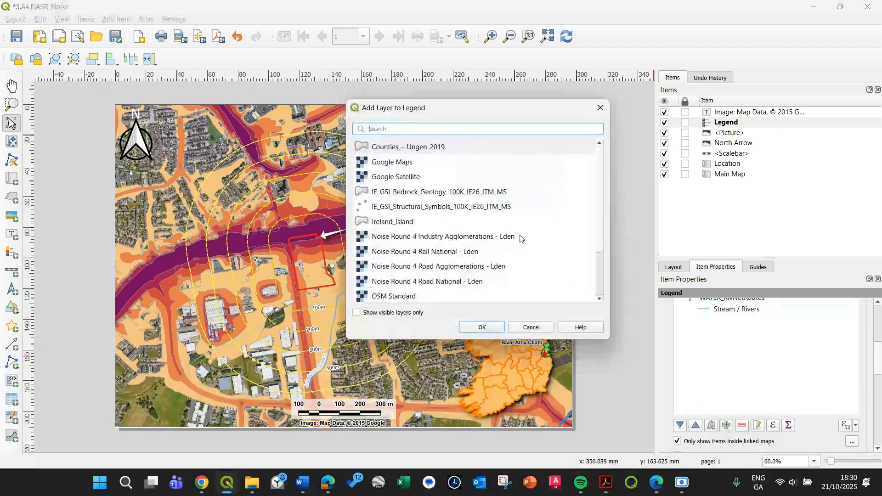
pyautogui.click(356, 313)
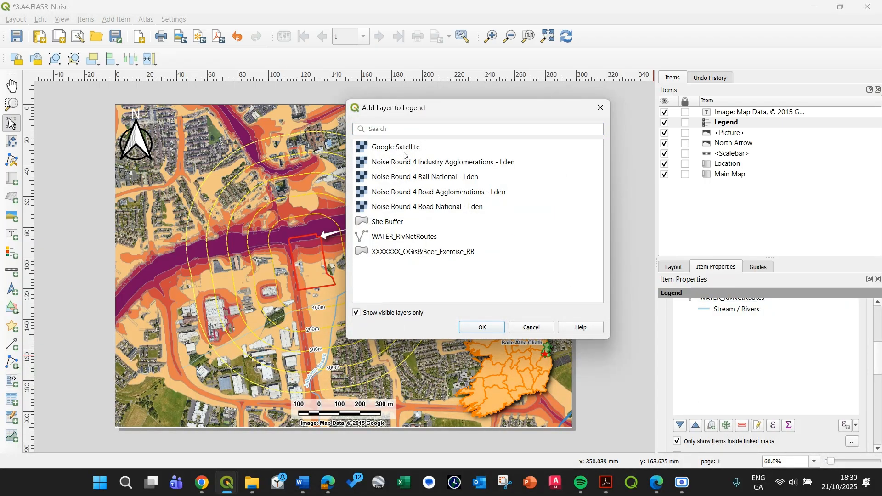
pyautogui.moveTo(446, 111); pyautogui.dragTo(605, 61)
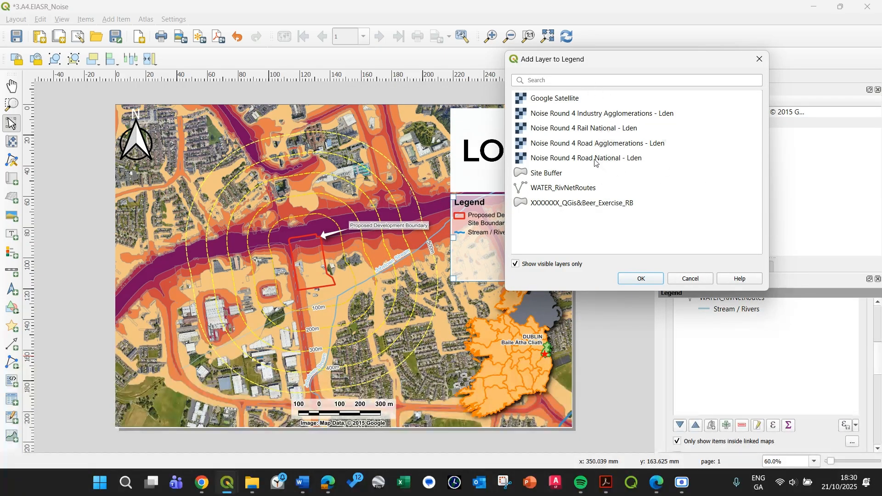
pyautogui.click(582, 159)
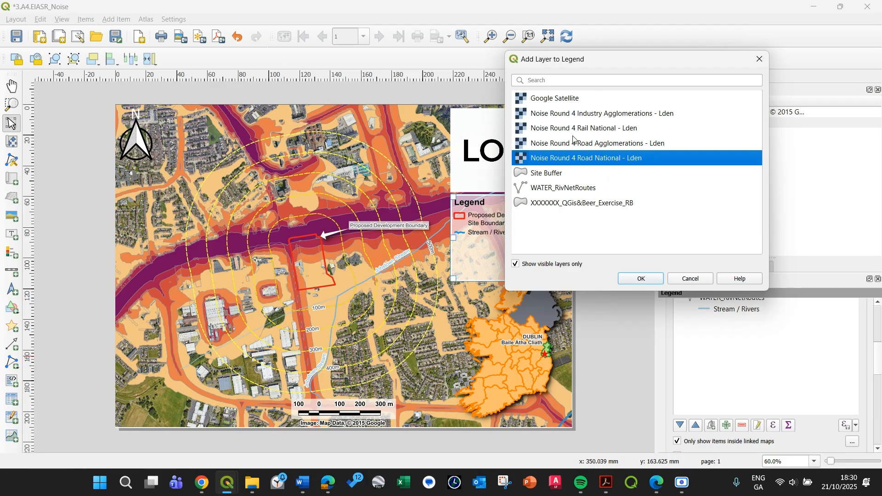
pyautogui.click(643, 279)
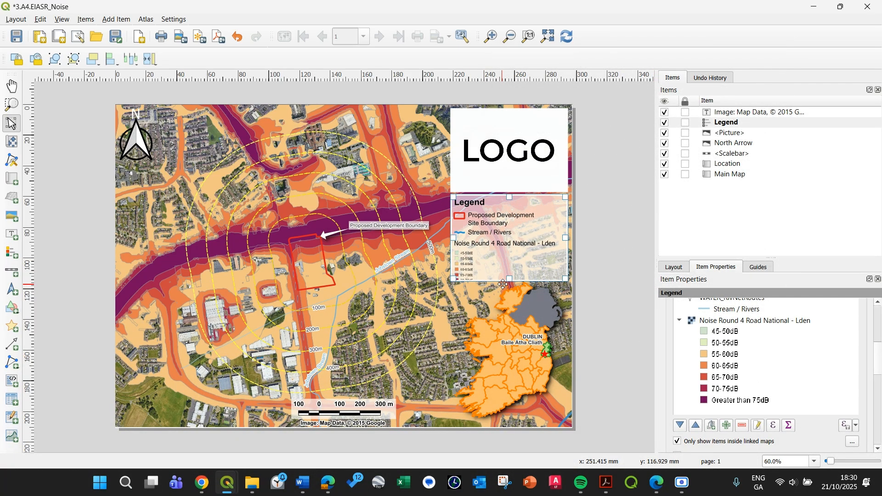
pyautogui.moveTo(509, 280)
pyautogui.mouseDown()
pyautogui.moveTo(510, 304)
pyautogui.moveTo(514, 291)
pyautogui.mouseUp()
# - Shorten the noise layer's legend label to Noise Round 4 - Lden
pyautogui.doubleClick(726, 322)
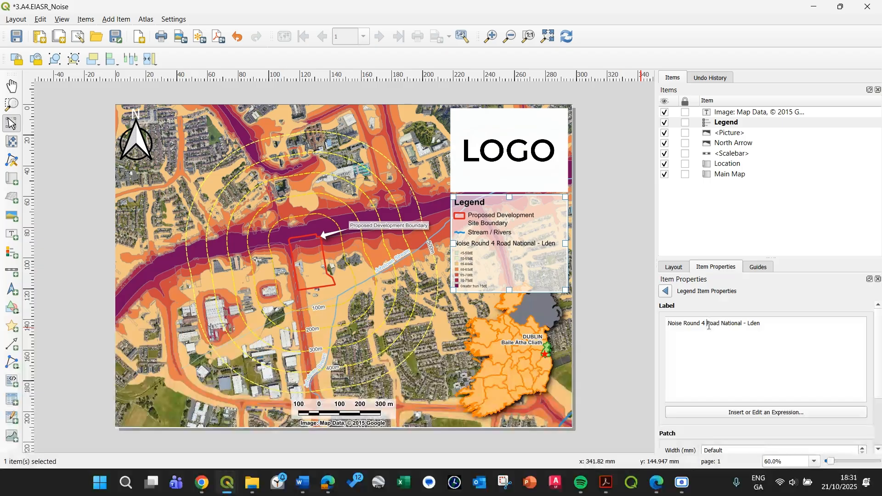
pyautogui.moveTo(710, 325); pyautogui.dragTo(742, 323)
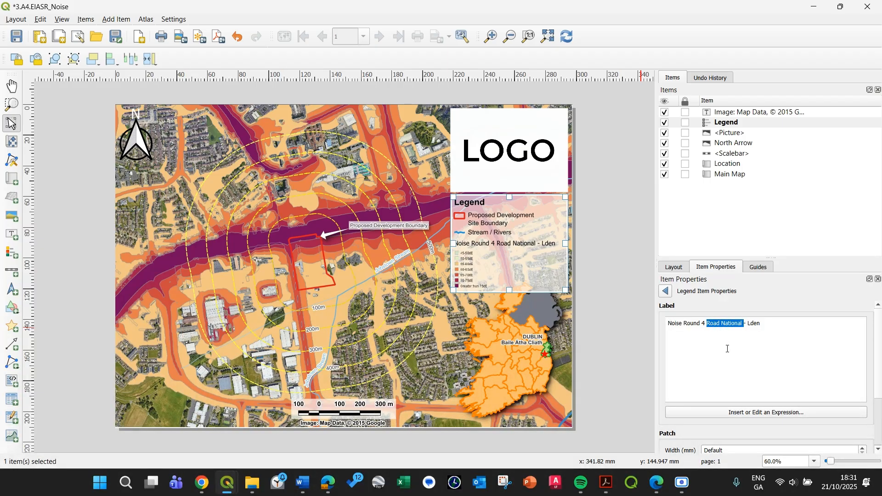
pyautogui.press('Delete')
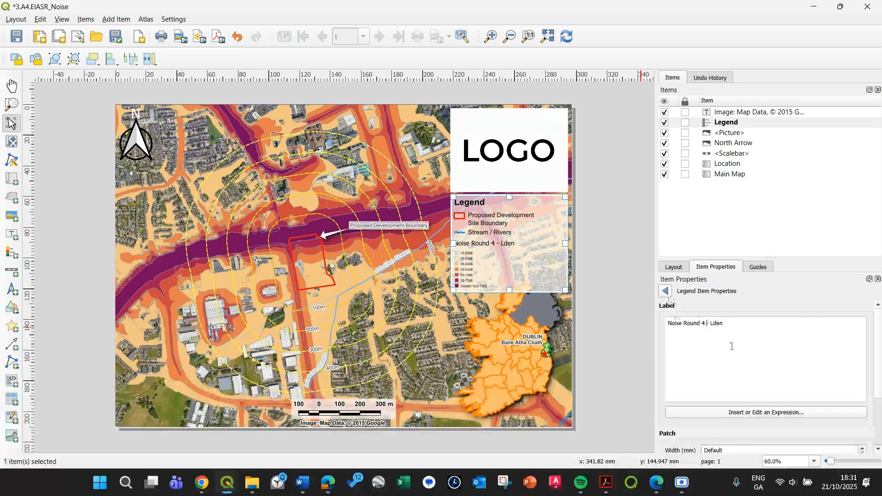
pyautogui.click(666, 292)
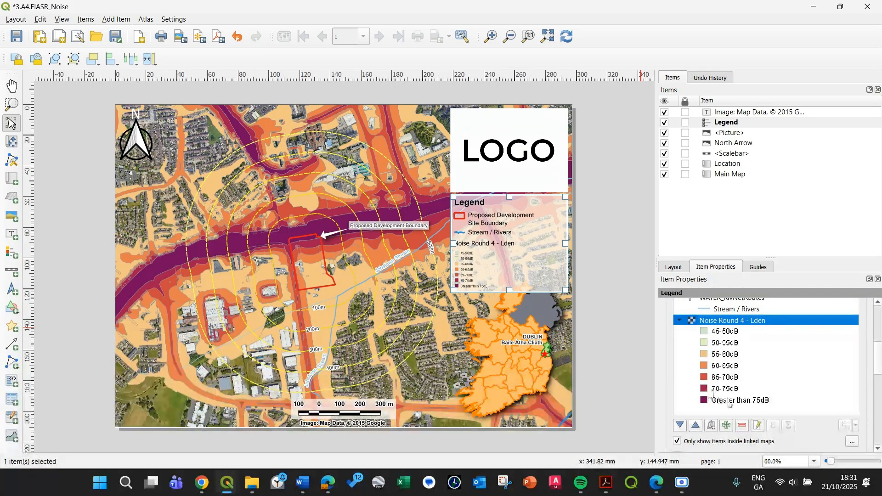
# - Trim the legend box's lower edge slightly and nudge the Location map down to sit lower beneath the legend
pyautogui.click(721, 366)
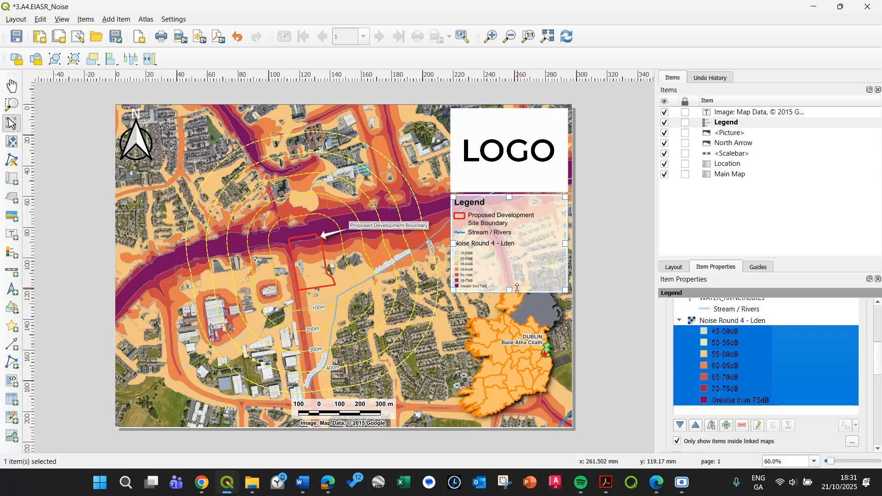
pyautogui.moveTo(509, 291); pyautogui.dragTo(509, 289)
pyautogui.click(533, 334)
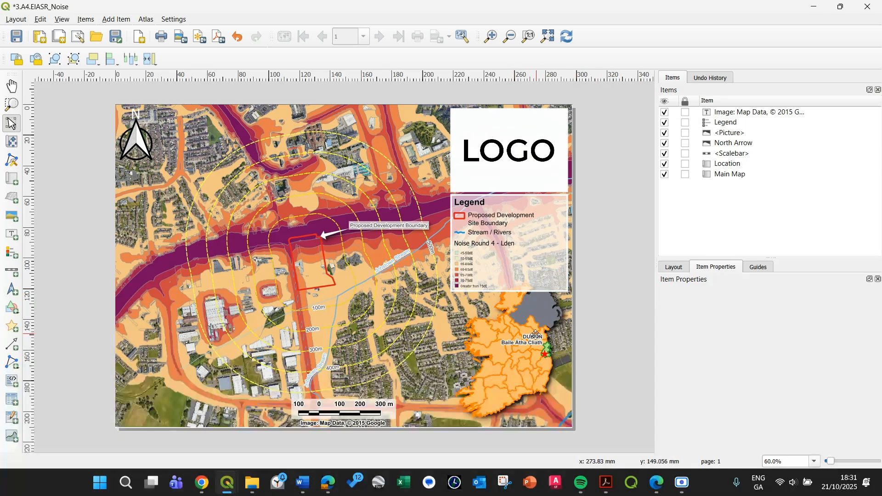
pyautogui.press('Down')
pyautogui.press('Down')
pyautogui.press('Down')
pyautogui.press('Down')
pyautogui.press('Down')
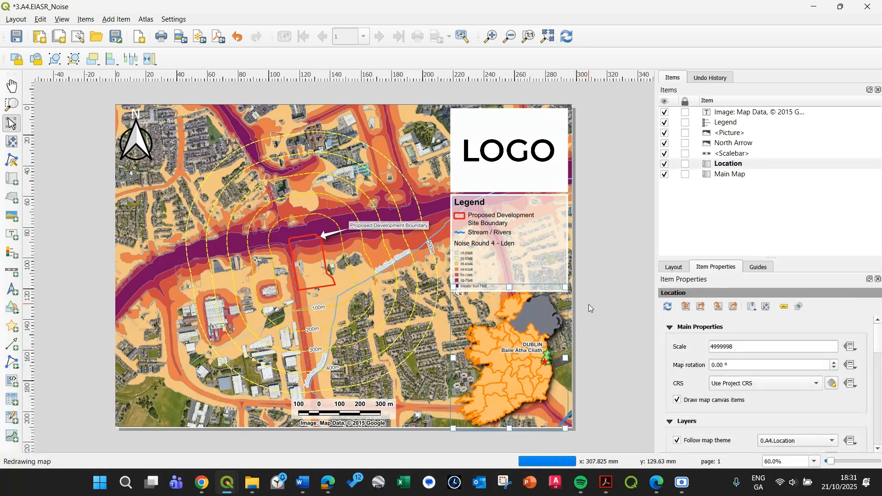
pyautogui.click(589, 305)
pyautogui.click(541, 284)
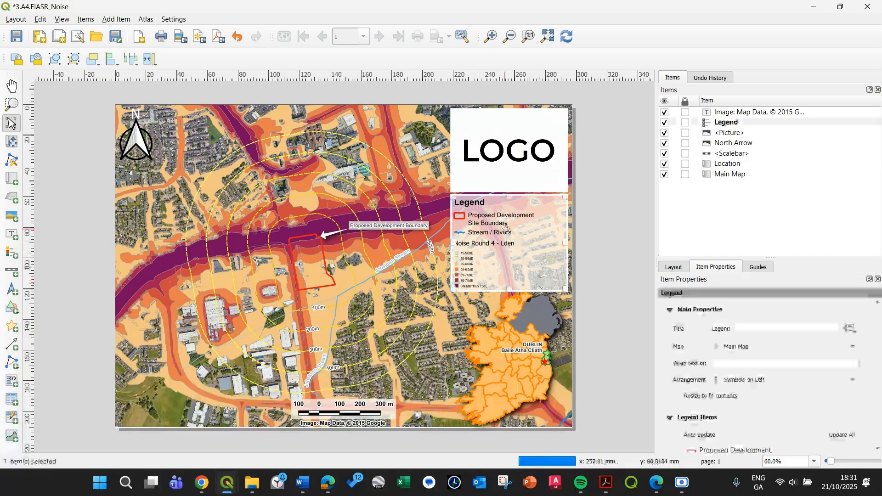
pyautogui.scroll(-6, 691, 363)
pyautogui.doubleClick(717, 347)
pyautogui.click(665, 290)
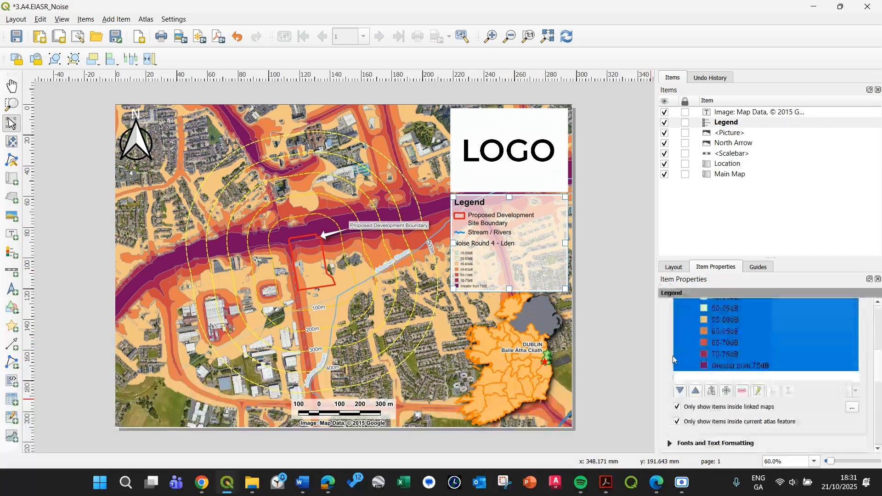
pyautogui.scroll(1, 682, 342)
pyautogui.click(625, 301)
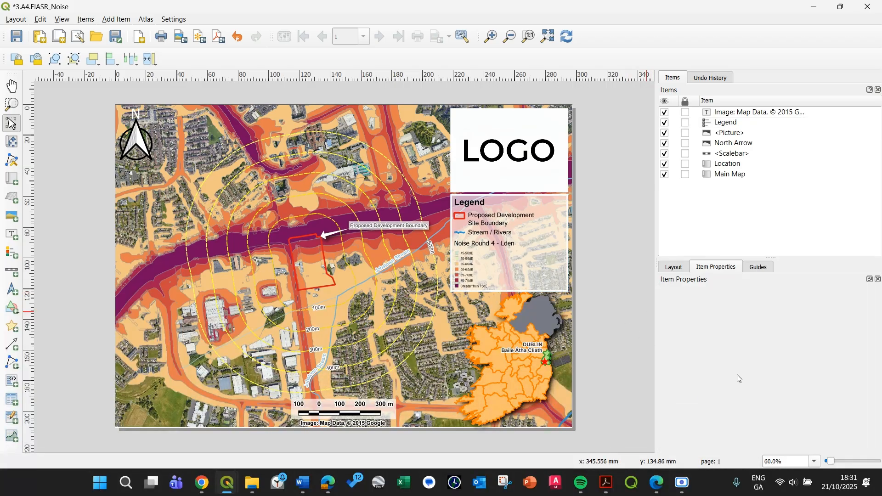
pyautogui.click(487, 276)
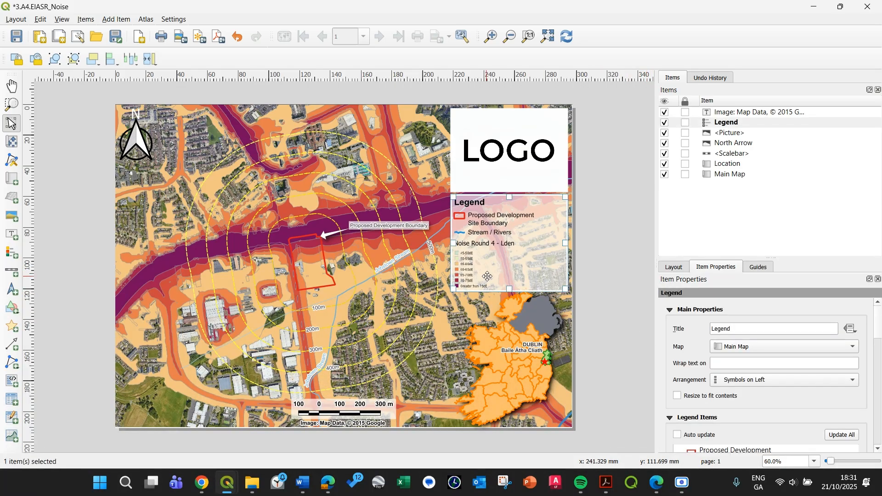
pyautogui.click(575, 225)
pyautogui.click(488, 167)
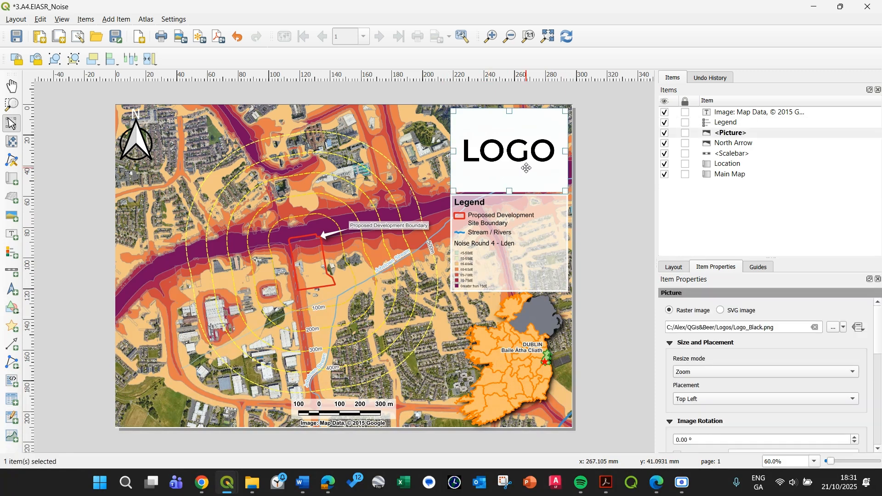
pyautogui.click(581, 257)
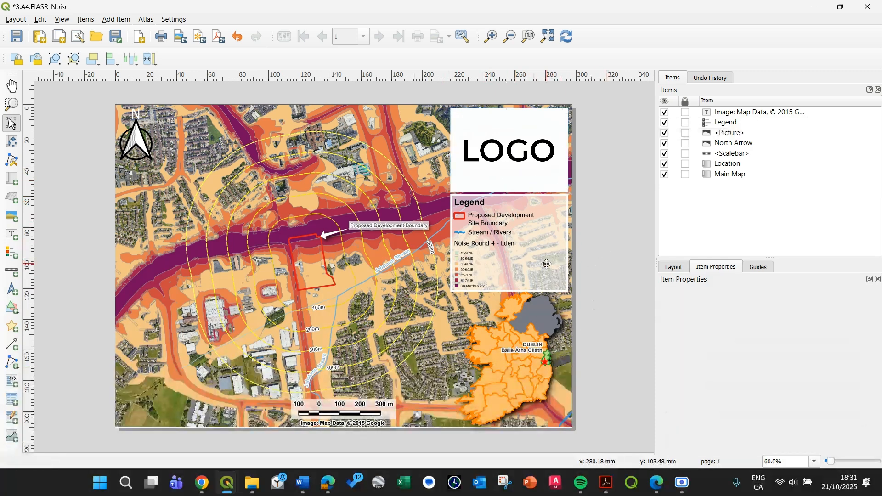
pyautogui.click(546, 264)
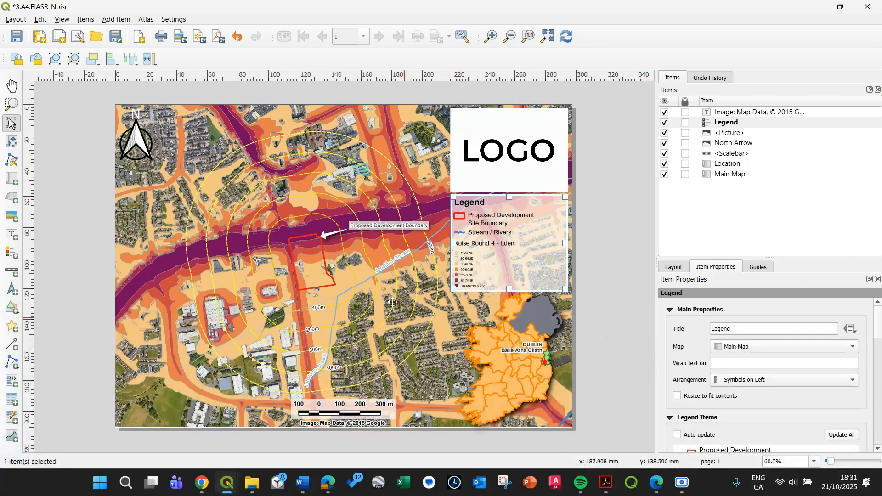
pyautogui.click(592, 271)
pyautogui.click(534, 256)
pyautogui.scroll(-5, 720, 369)
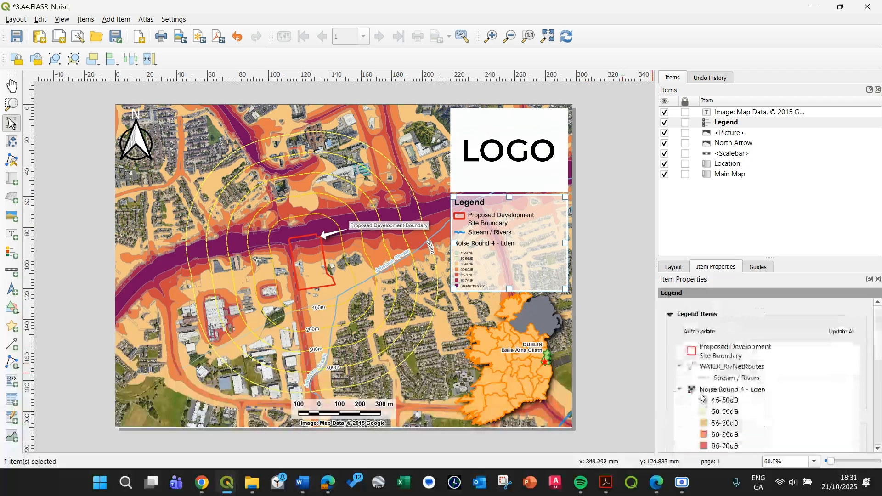
pyautogui.moveTo(731, 400); pyautogui.dragTo(710, 331)
pyautogui.click(590, 294)
pyautogui.click(521, 323)
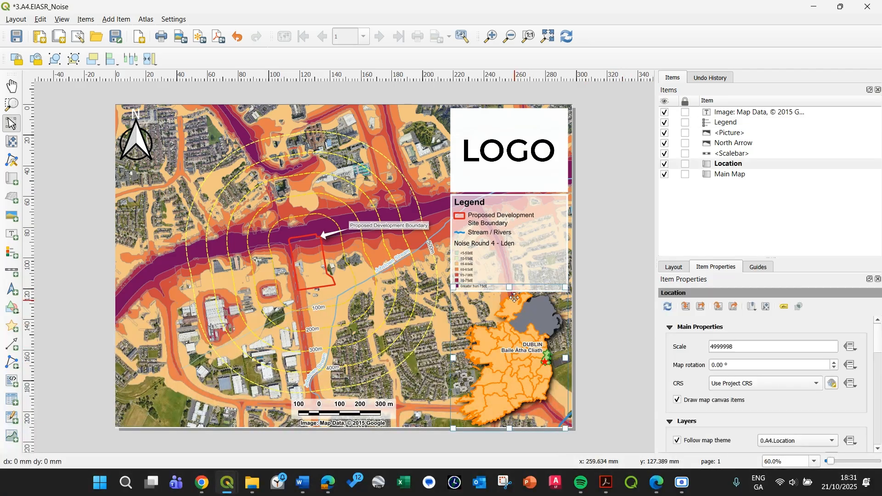
# - Set the space below the legend title to 1.50 mm in the legend's spacing settings
pyautogui.click(502, 241)
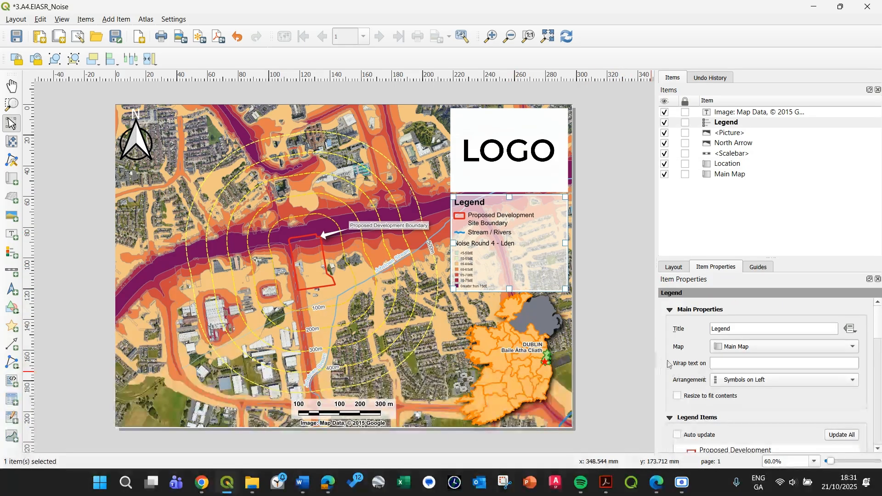
pyautogui.scroll(-1, 663, 364)
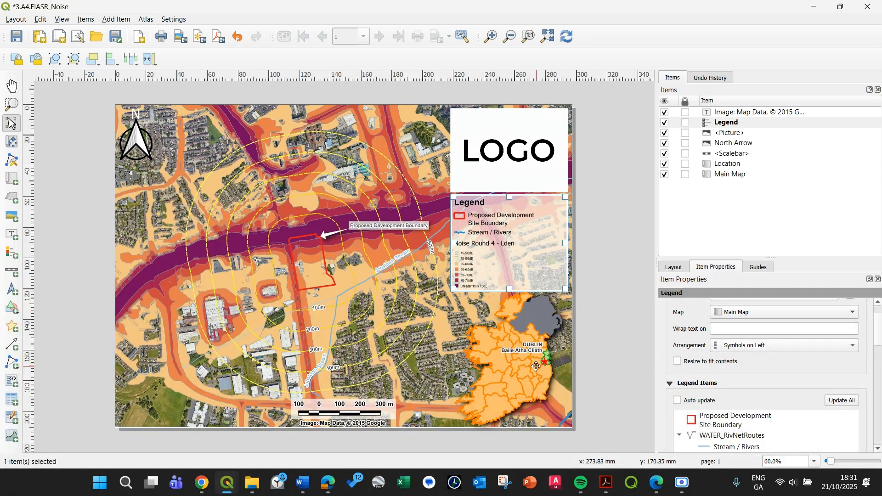
pyautogui.scroll(-6, 702, 401)
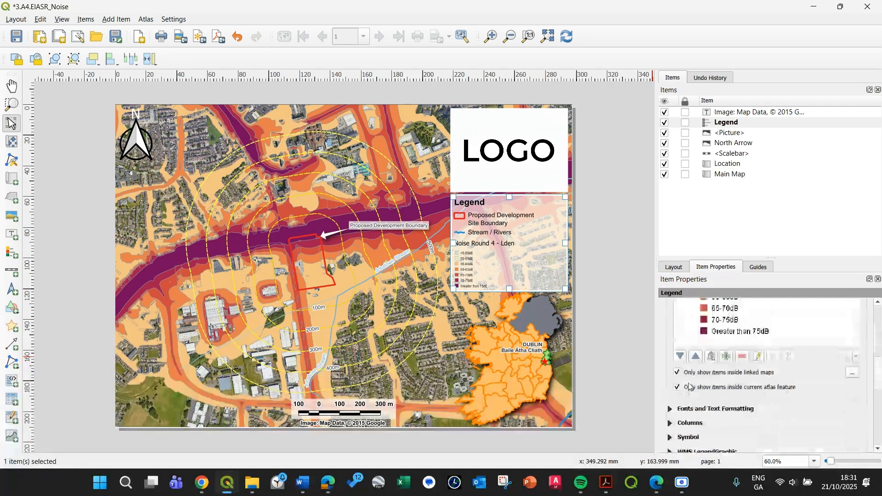
pyautogui.scroll(-1, 675, 405)
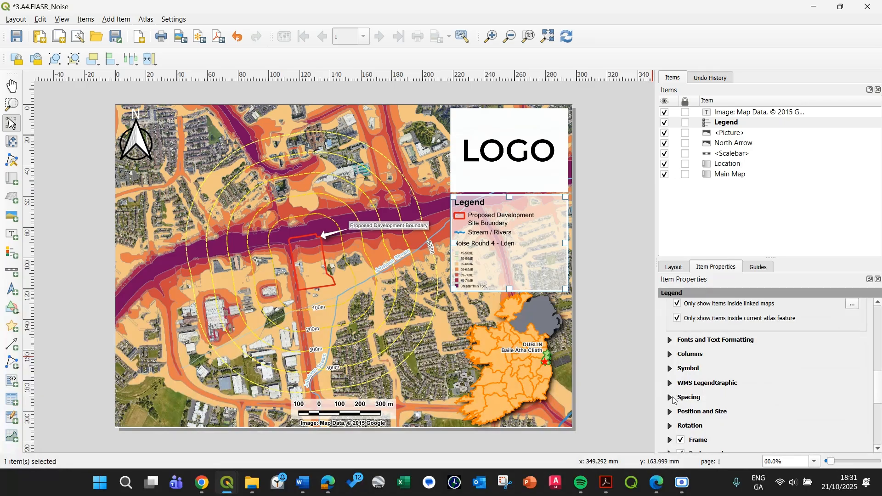
pyautogui.click(673, 399)
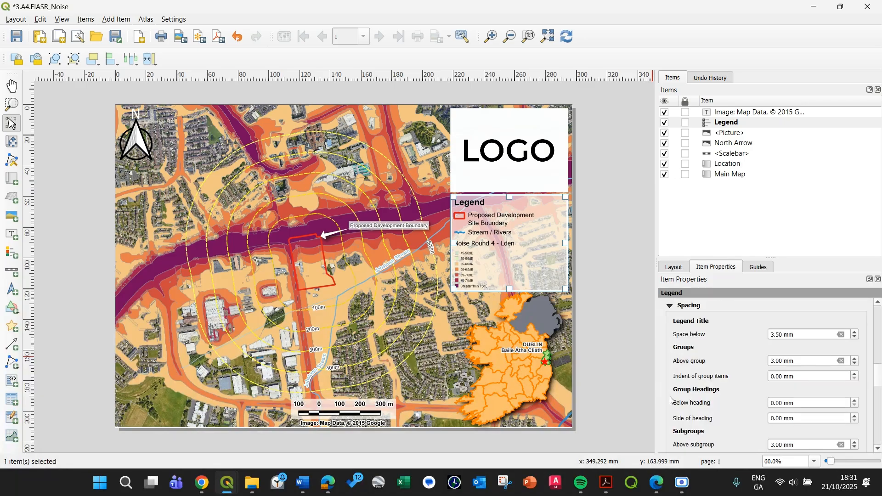
pyautogui.click(855, 338)
pyautogui.click(855, 338)
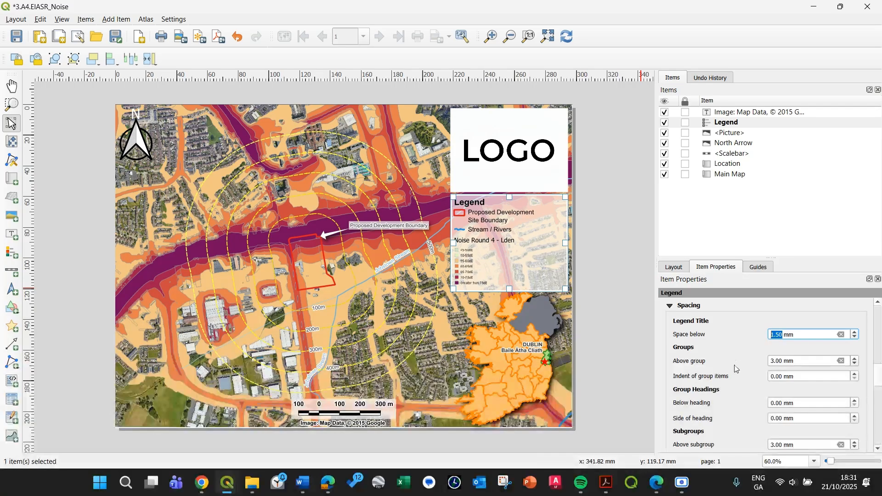
# - Shorten the legend box from its lower edge to fit closely around the noise classes
pyautogui.scroll(-6, 749, 395)
pyautogui.scroll(-1, 744, 395)
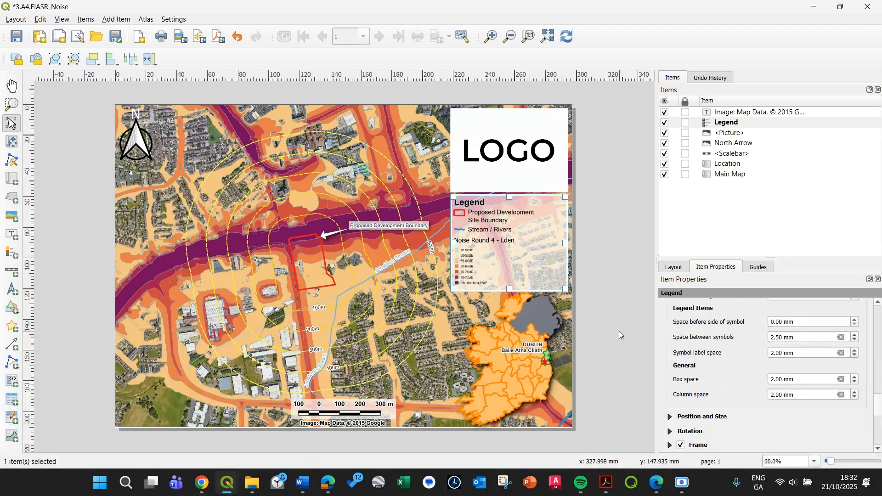
pyautogui.moveTo(509, 288); pyautogui.dragTo(552, 284)
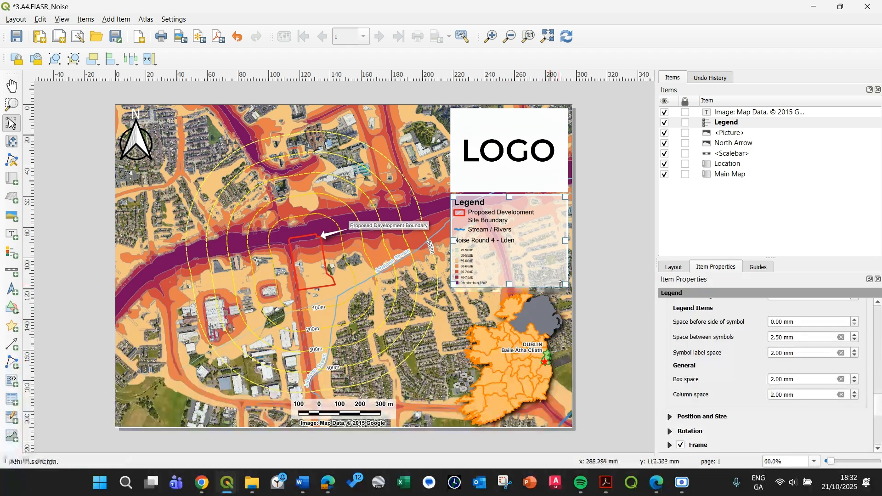
pyautogui.click(621, 294)
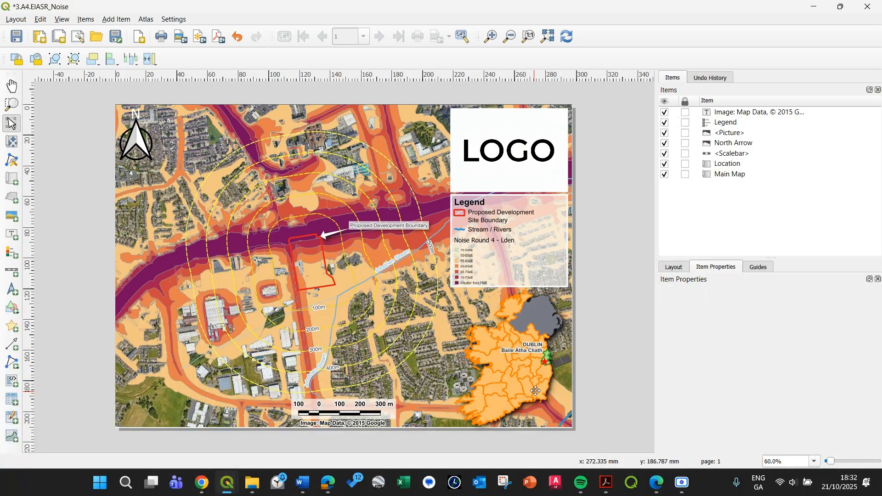
pyautogui.click(519, 166)
pyautogui.click(610, 249)
pyautogui.click(514, 357)
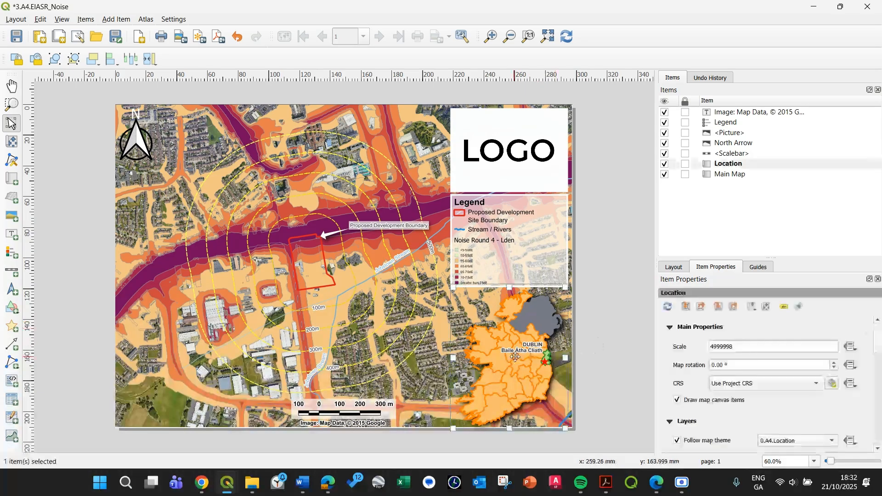
pyautogui.click(591, 366)
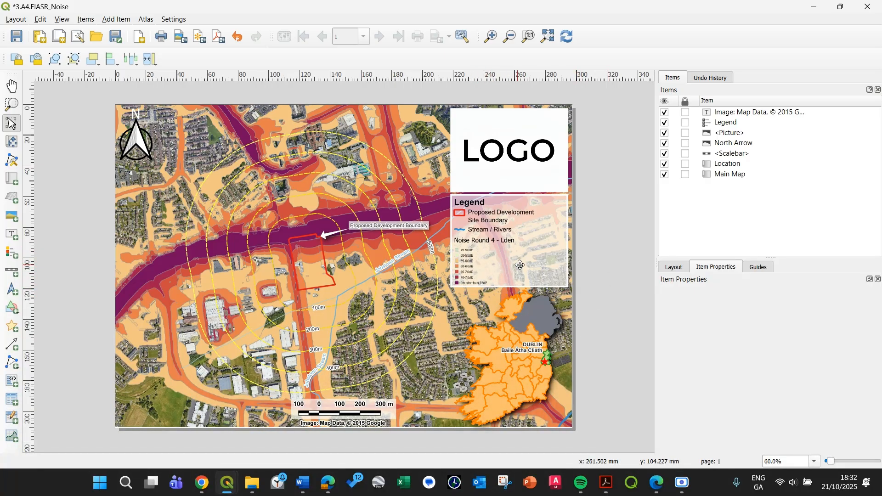
pyautogui.click(498, 265)
pyautogui.click(588, 383)
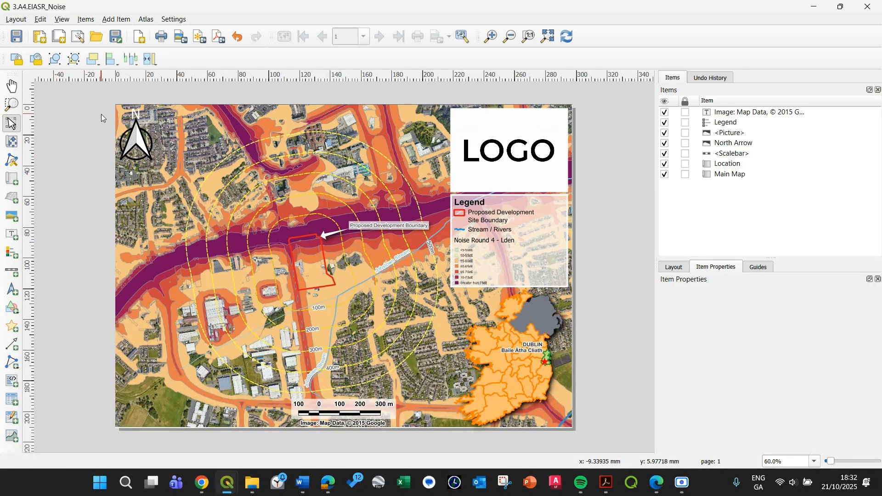
pyautogui.click(477, 260)
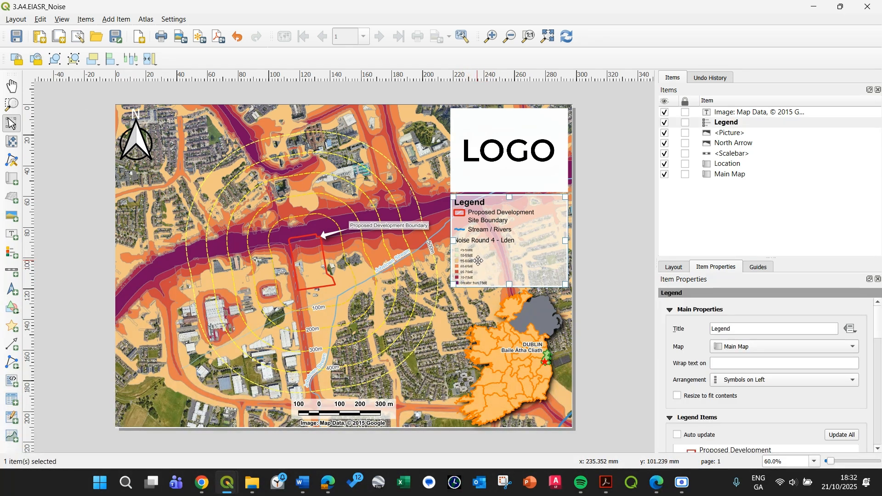
pyautogui.scroll(-4, 663, 380)
pyautogui.moveTo(776, 445); pyautogui.dragTo(751, 362)
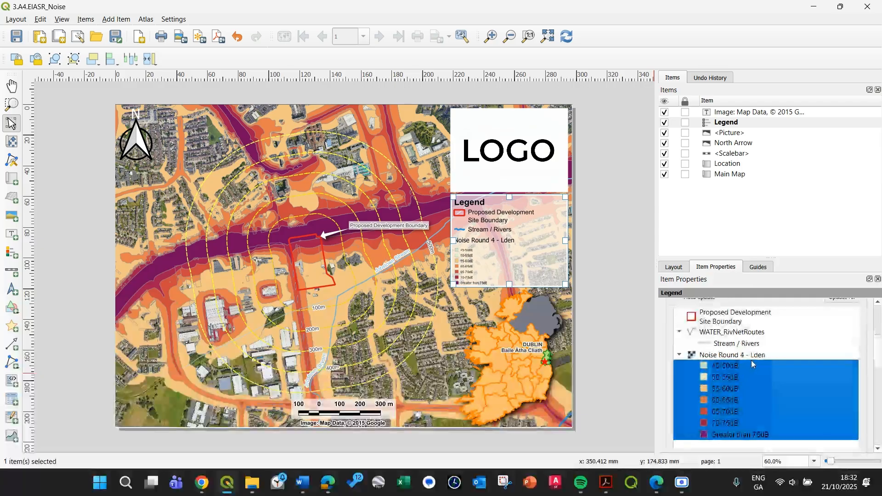
pyautogui.click(606, 278)
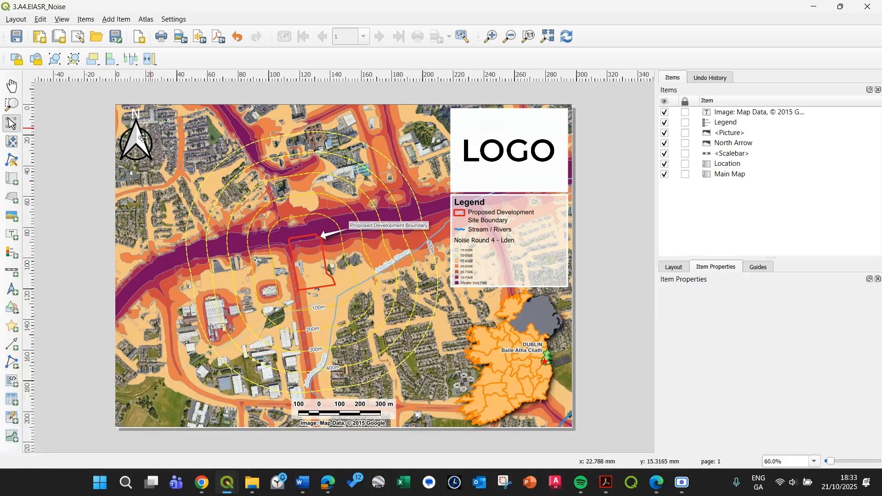
# - Export the layout as the PDF 3.A4.EIASR_Noise into the 02_Episode folder and open it in Adobe Acrobat
pyautogui.click(217, 42)
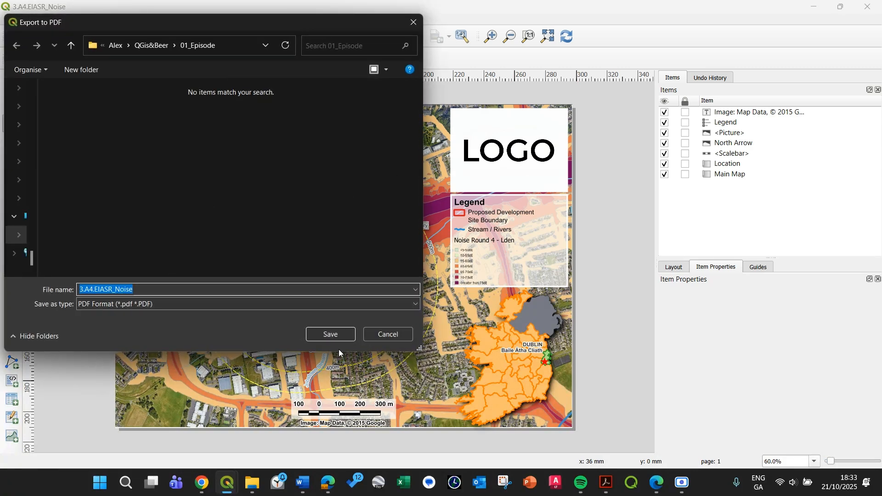
pyautogui.click(154, 45)
pyautogui.doubleClick(109, 121)
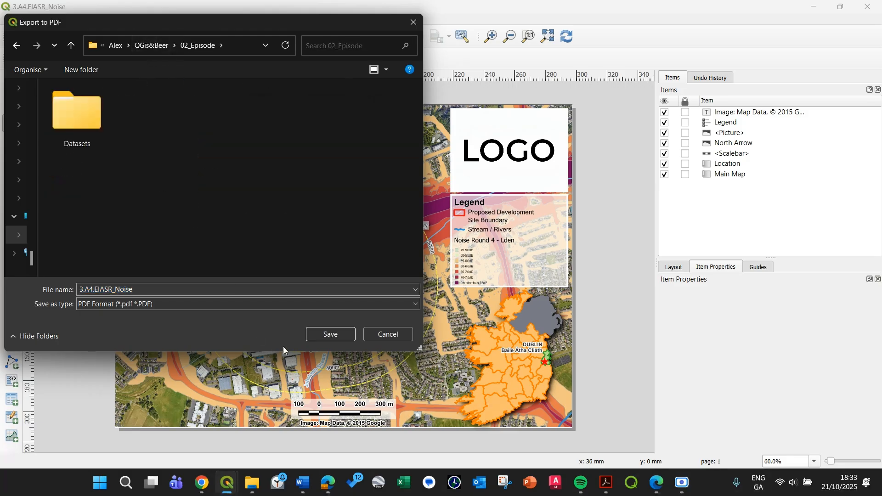
pyautogui.click(334, 334)
pyautogui.click(455, 454)
pyautogui.click(517, 451)
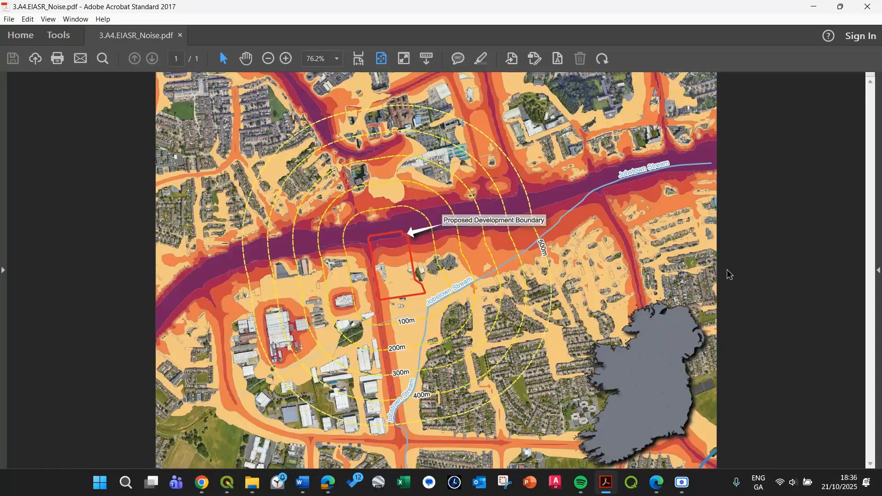
# - Export the open noise map PDF as a PNG image
pyautogui.click(11, 19)
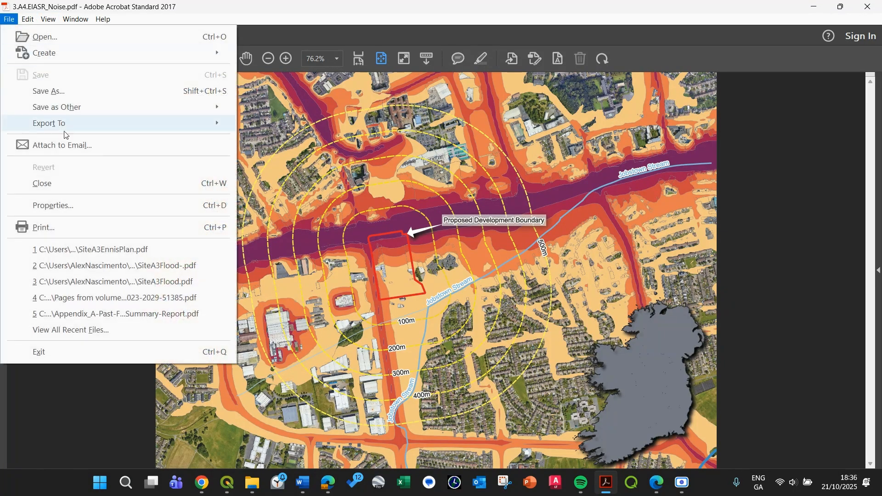
pyautogui.moveTo(72, 125)
pyautogui.moveTo(295, 181)
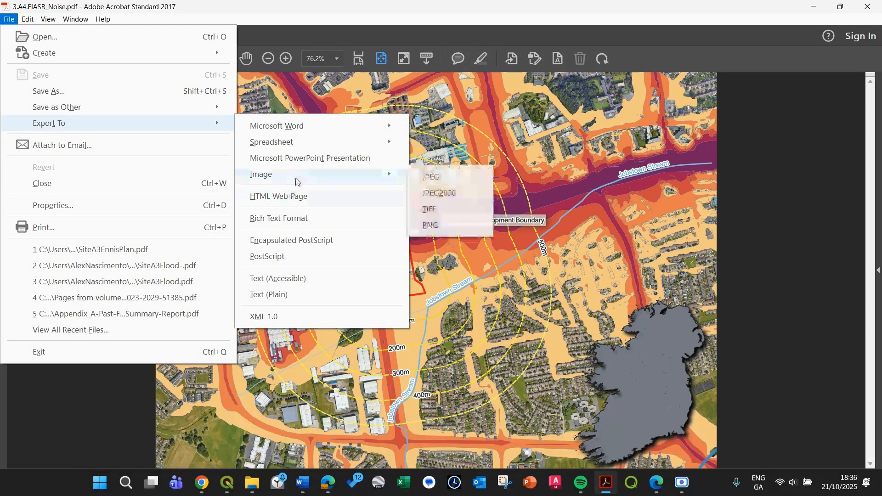
pyautogui.click(442, 224)
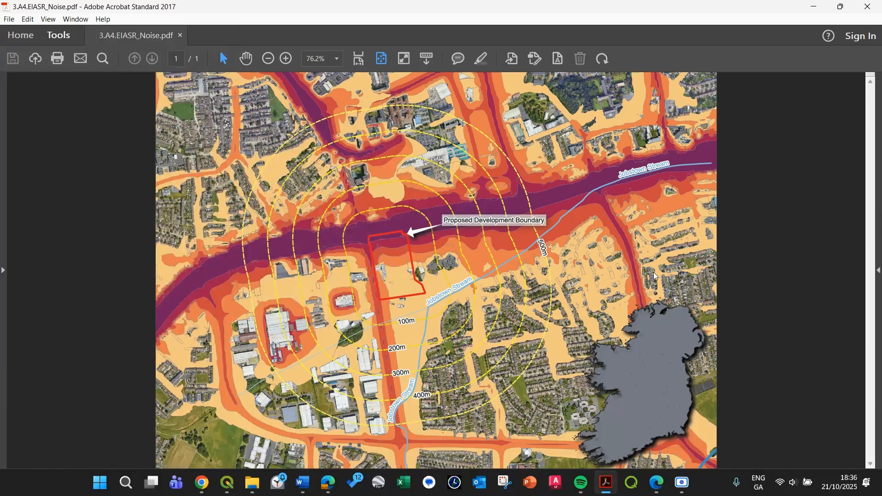